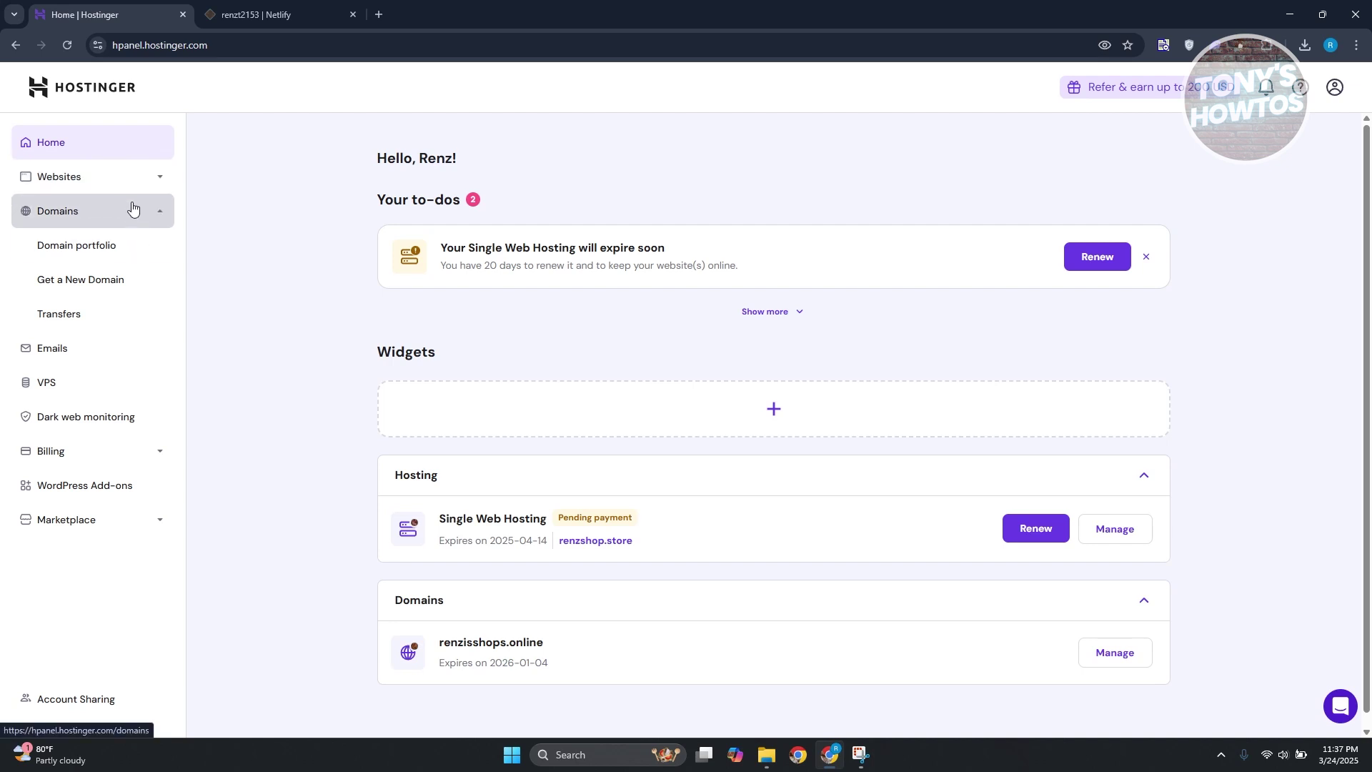
Open the Hostinger Domain portfolio listing renzisshops.online and renzshop.store
click(132, 245)
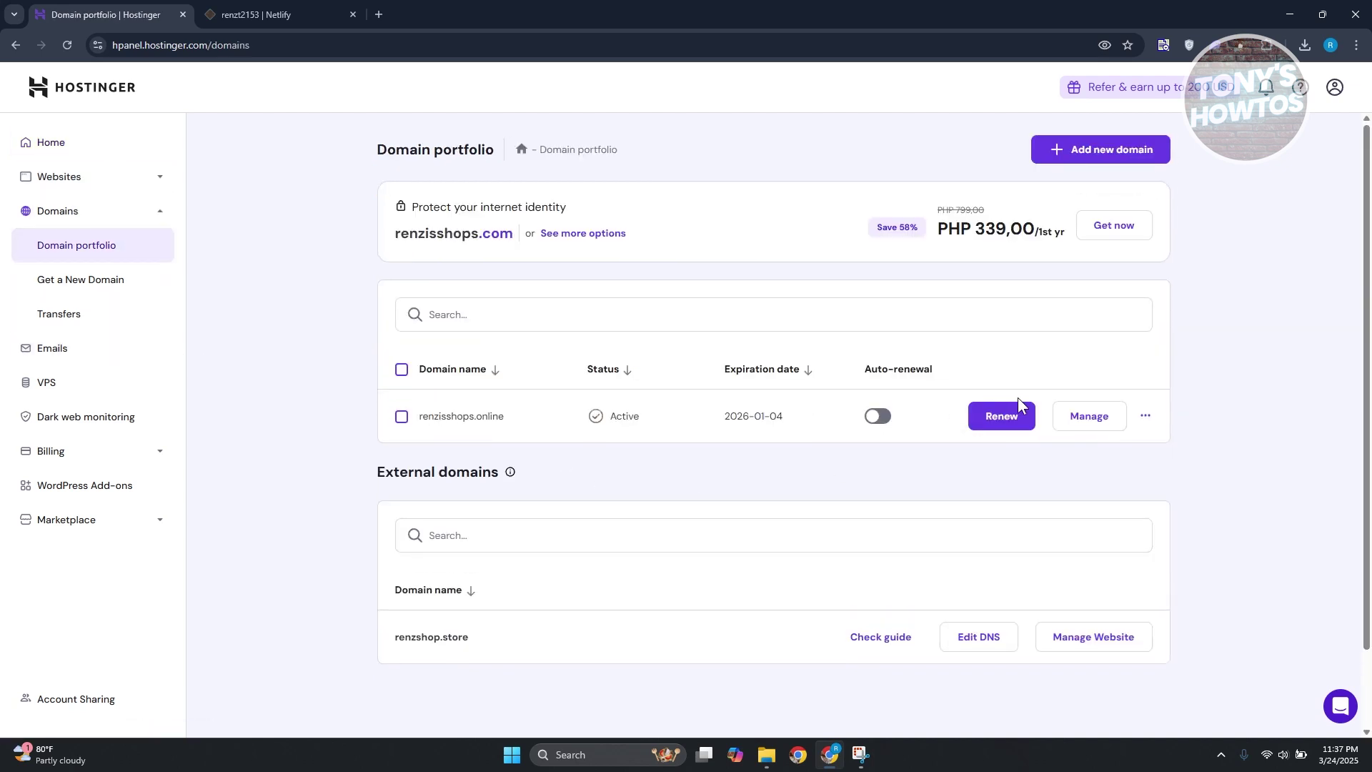
Open renzisshops.online's DNS / Nameservers settings to see its current dns-parking nameservers
click(1089, 418)
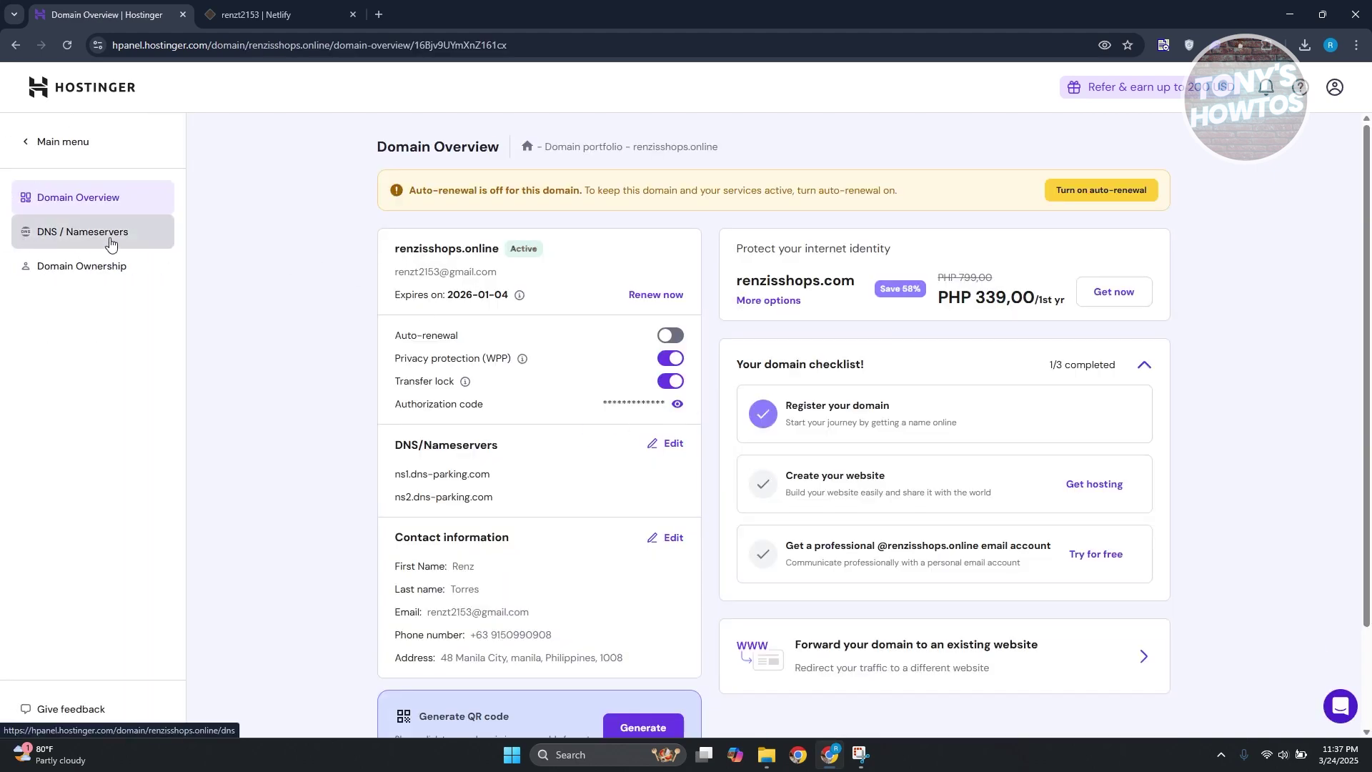
click(108, 240)
scroll(287, 405, down, 5)
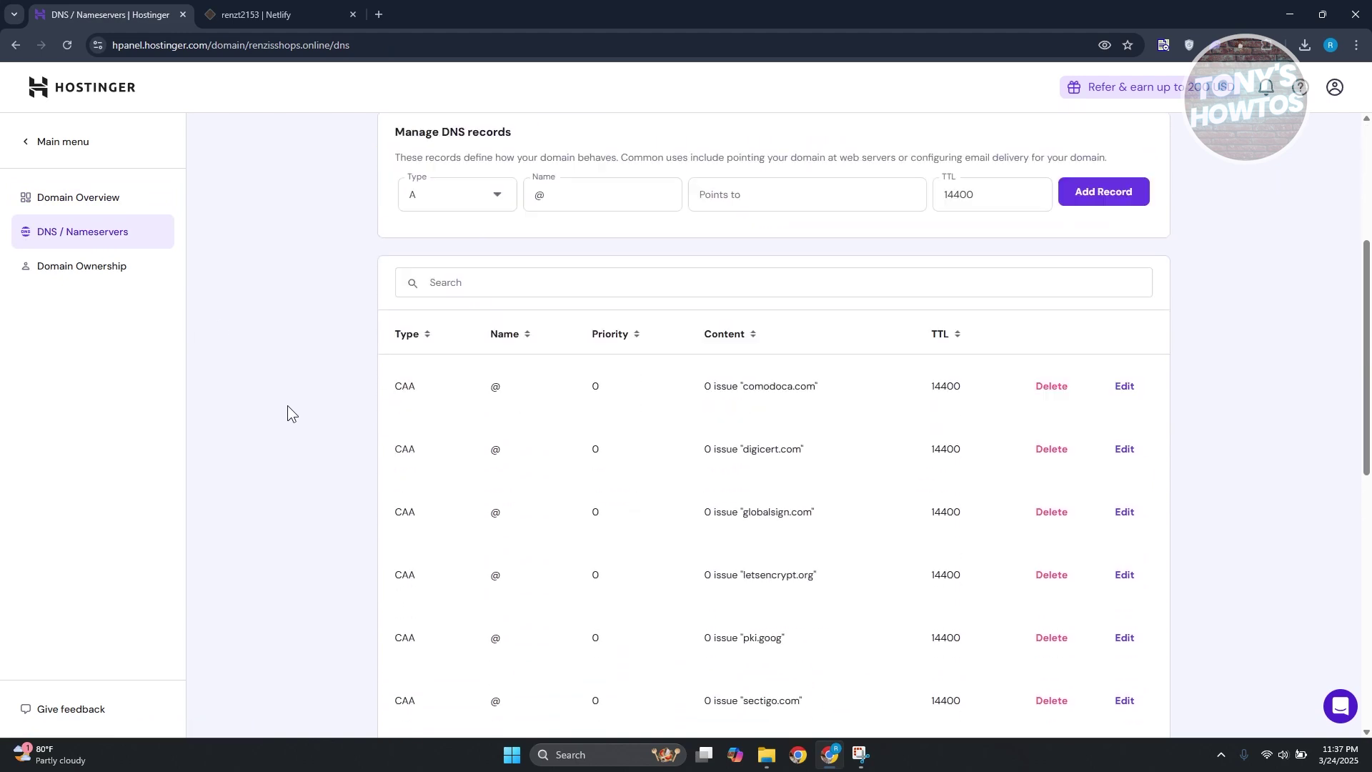
scroll(286, 391, up, 5)
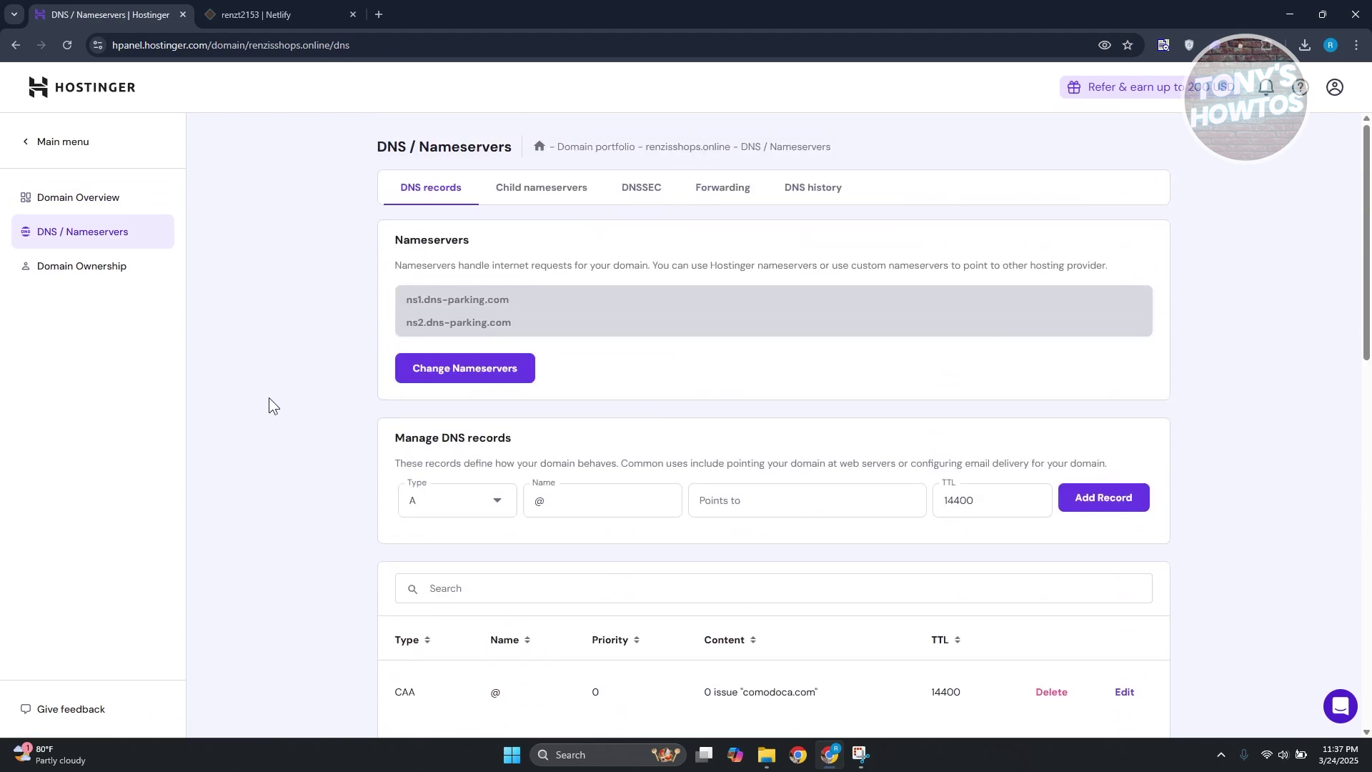
click(256, 15)
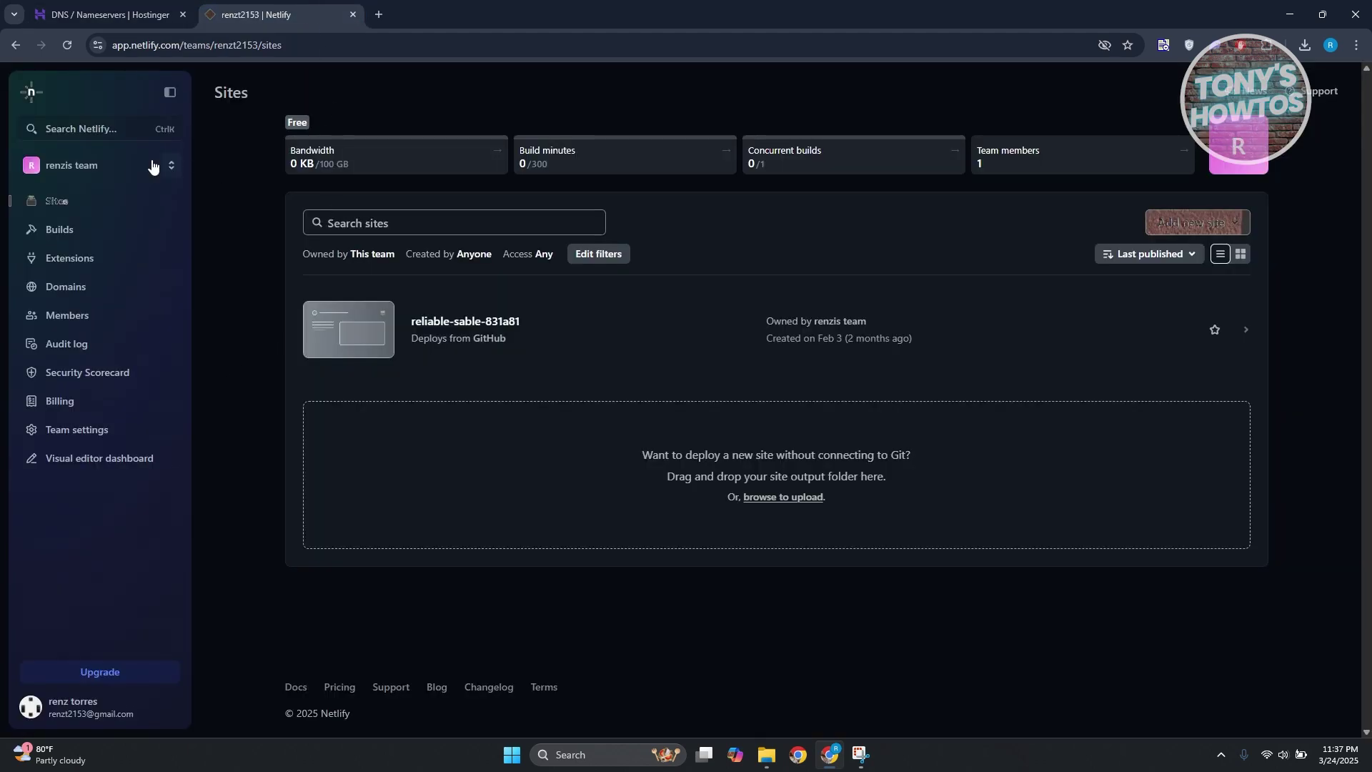
Open Domain management for reliable-sable-831a81, showing only its netlify.app subdomain
click(666, 329)
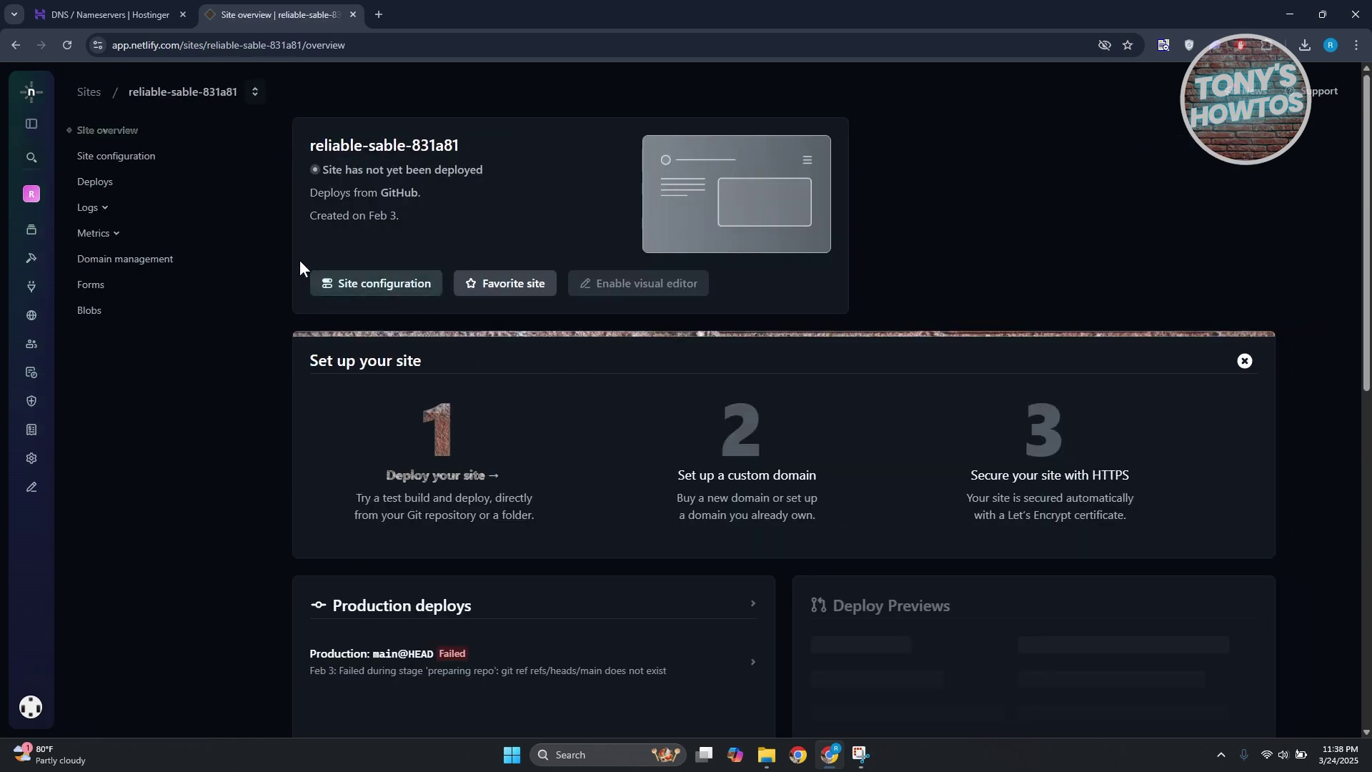
click(153, 263)
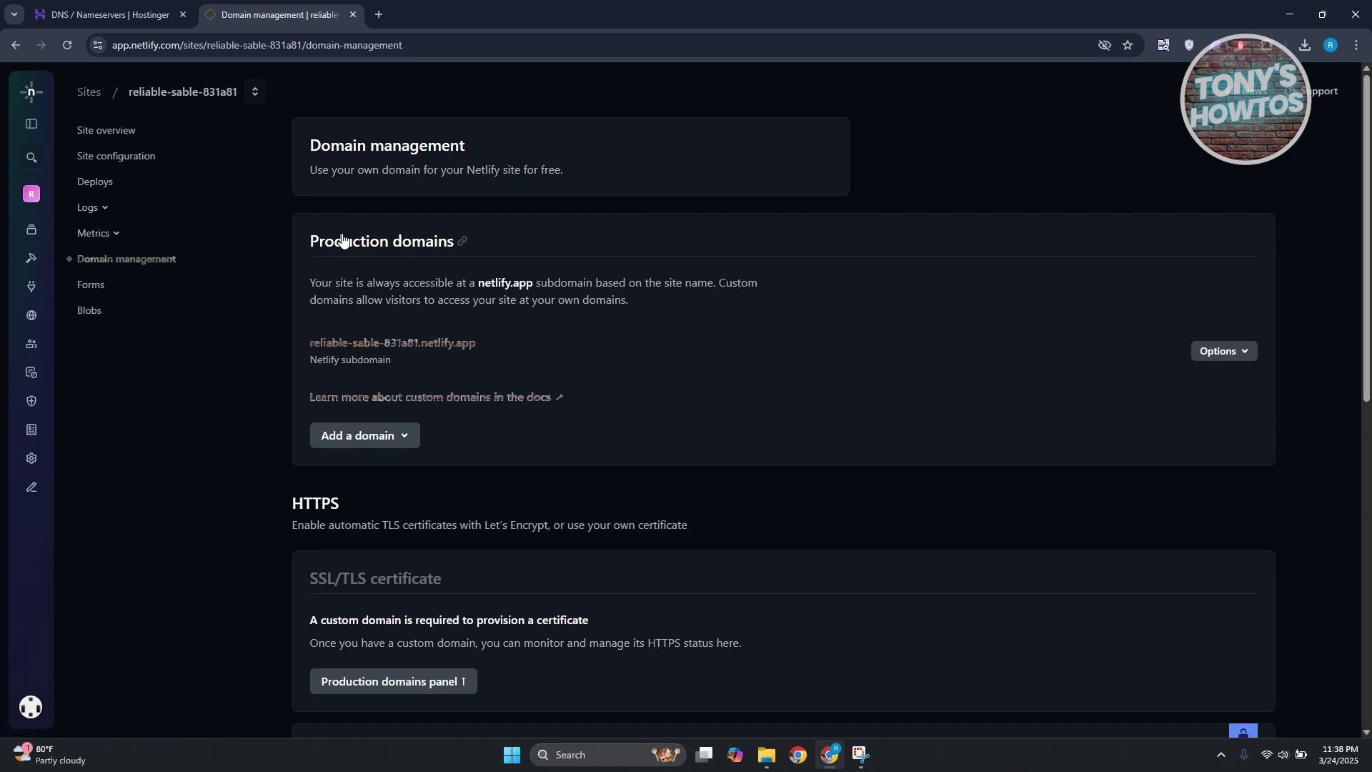
drag(310, 241, 462, 243)
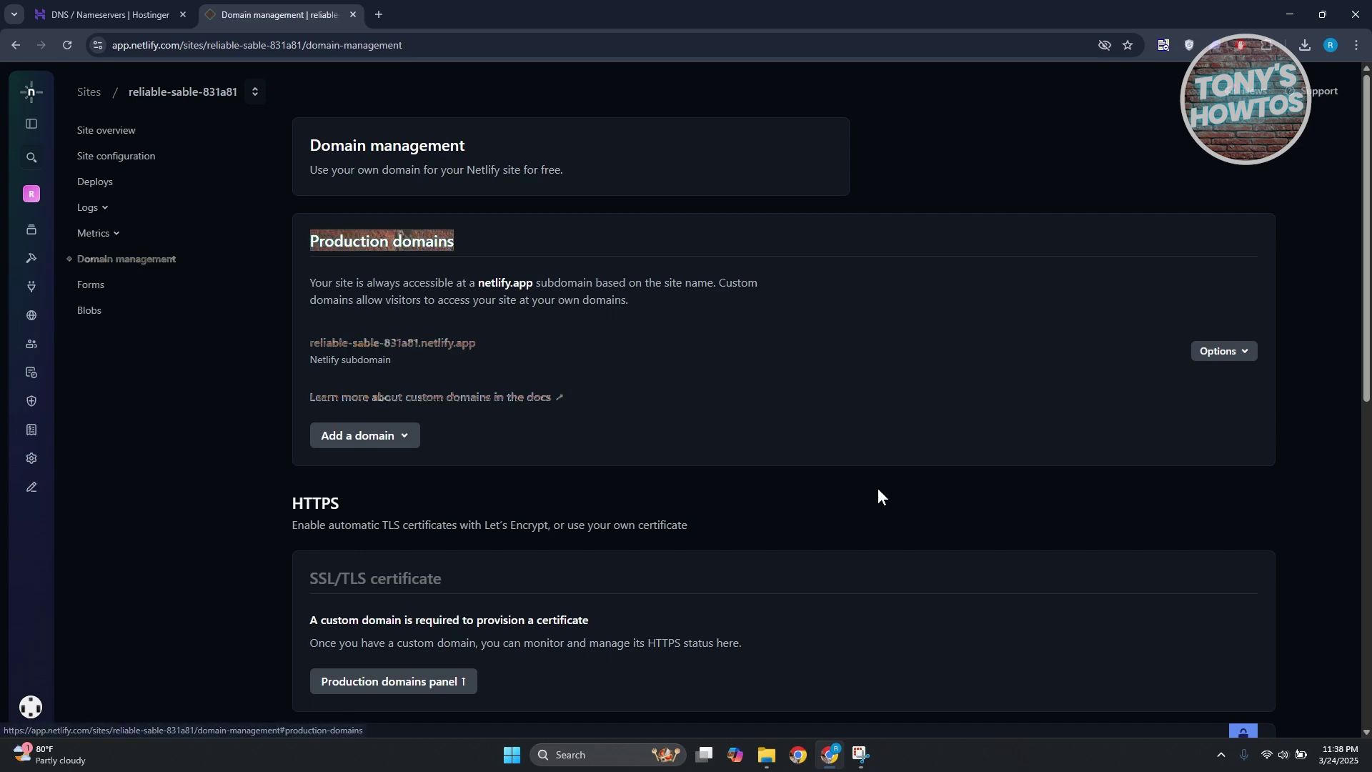
scroll(867, 444, down, 8)
scroll(870, 386, up, 8)
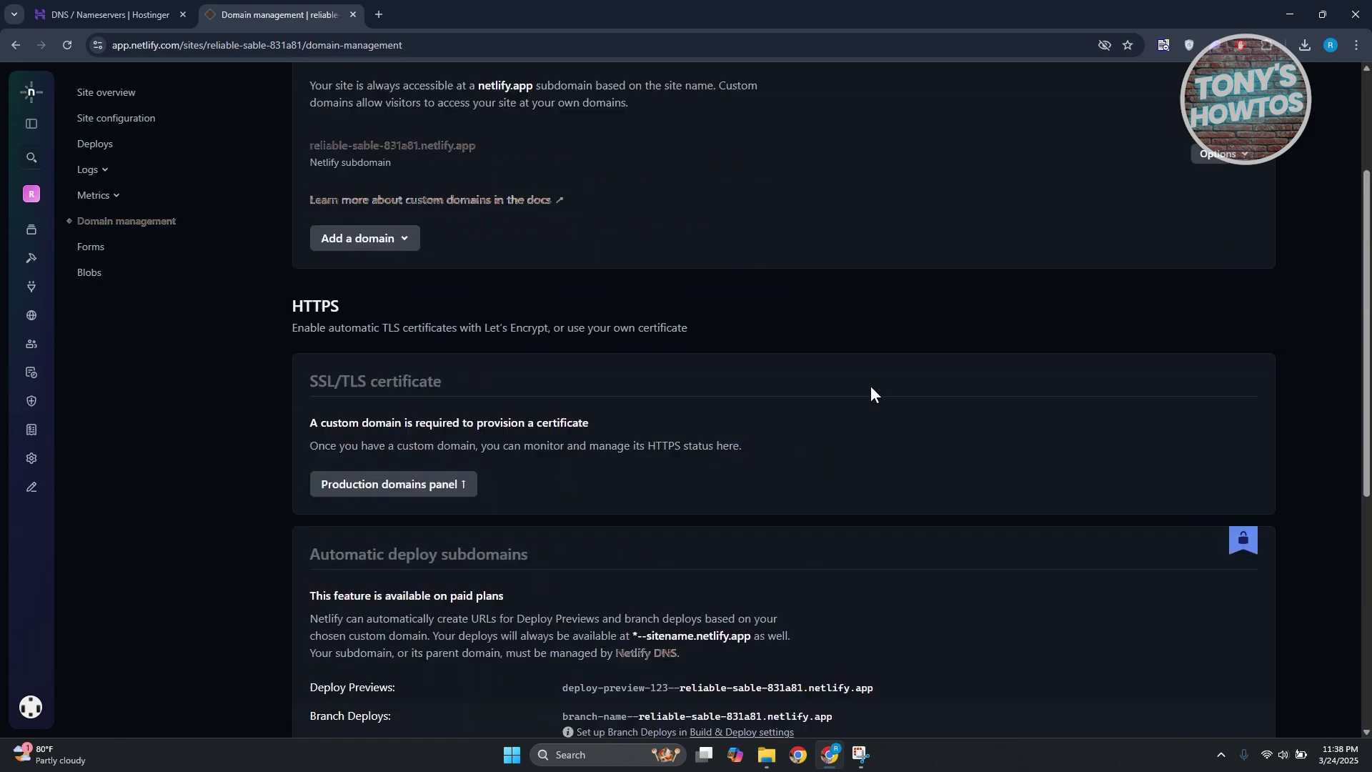
Open Netlify's form for adding a domain you already own
click(354, 438)
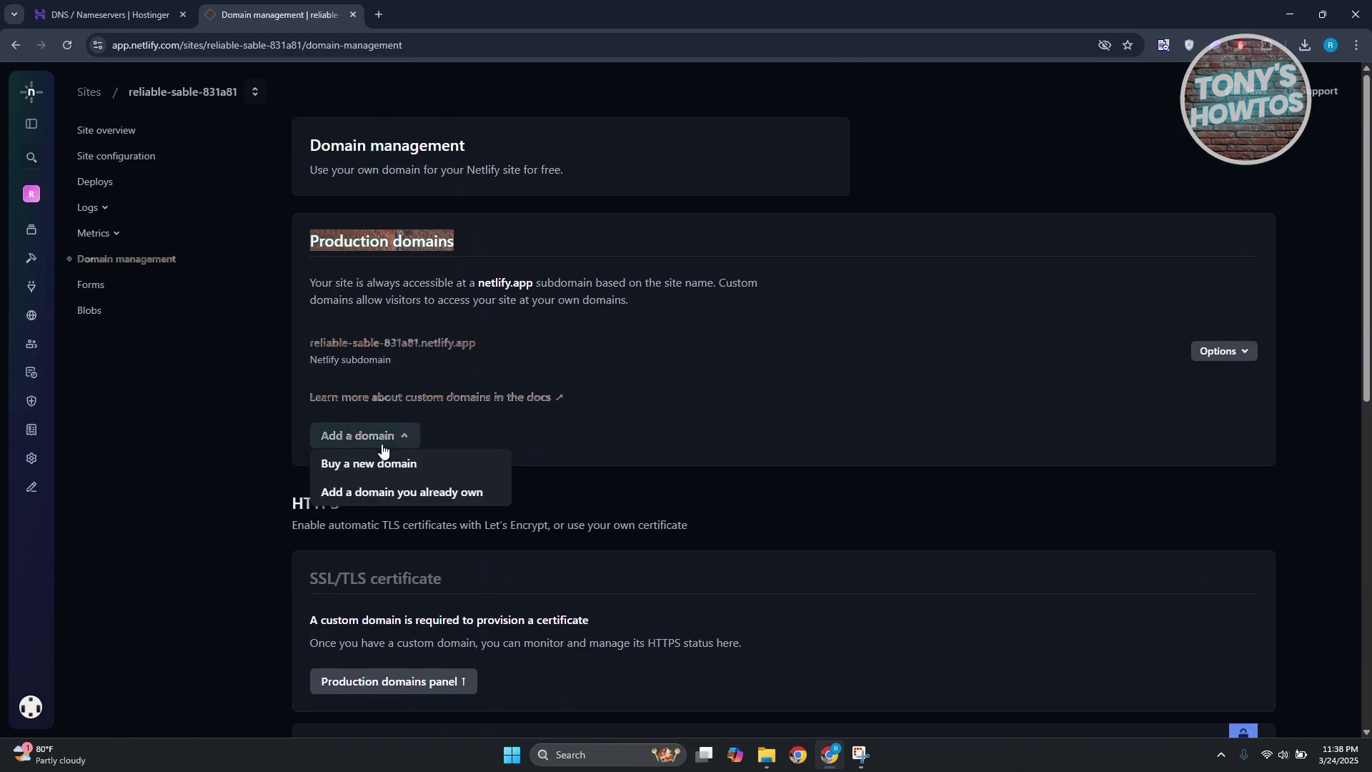
click(413, 493)
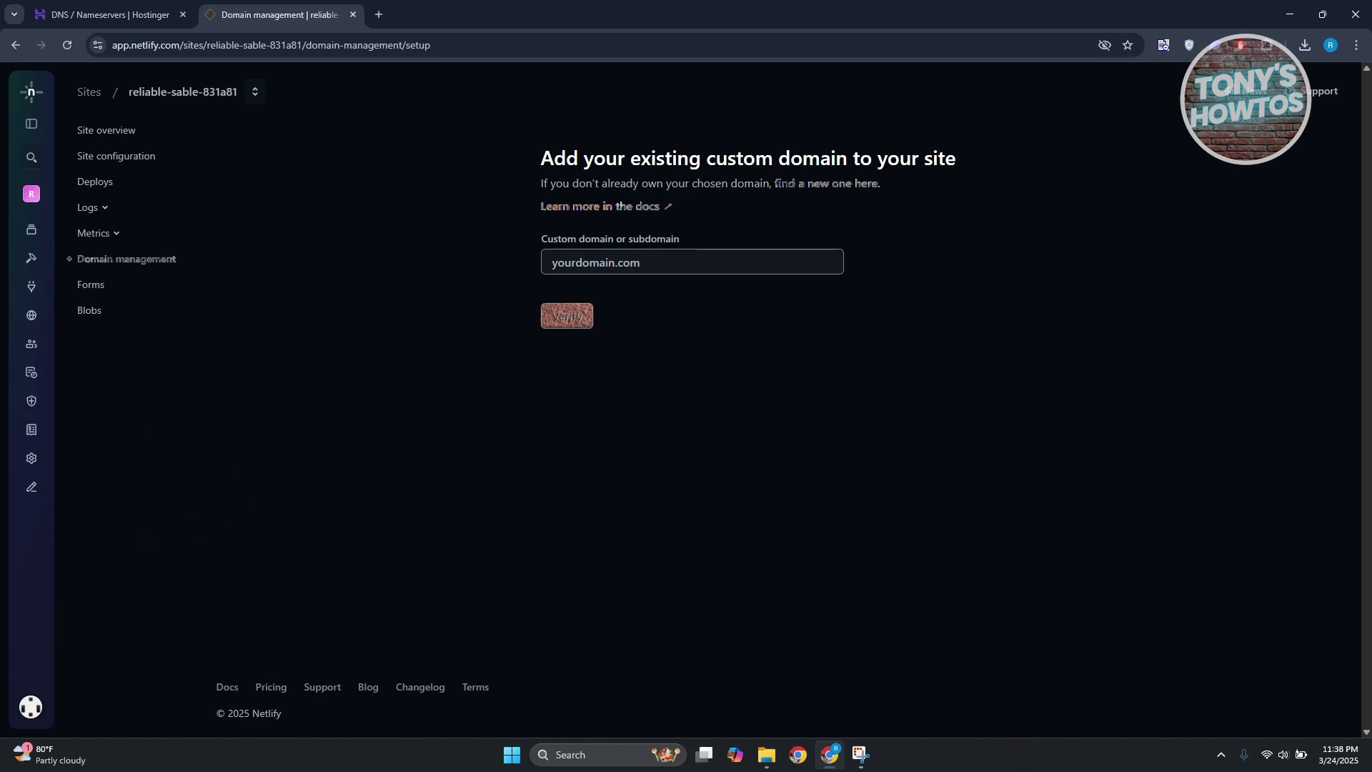
click(142, 11)
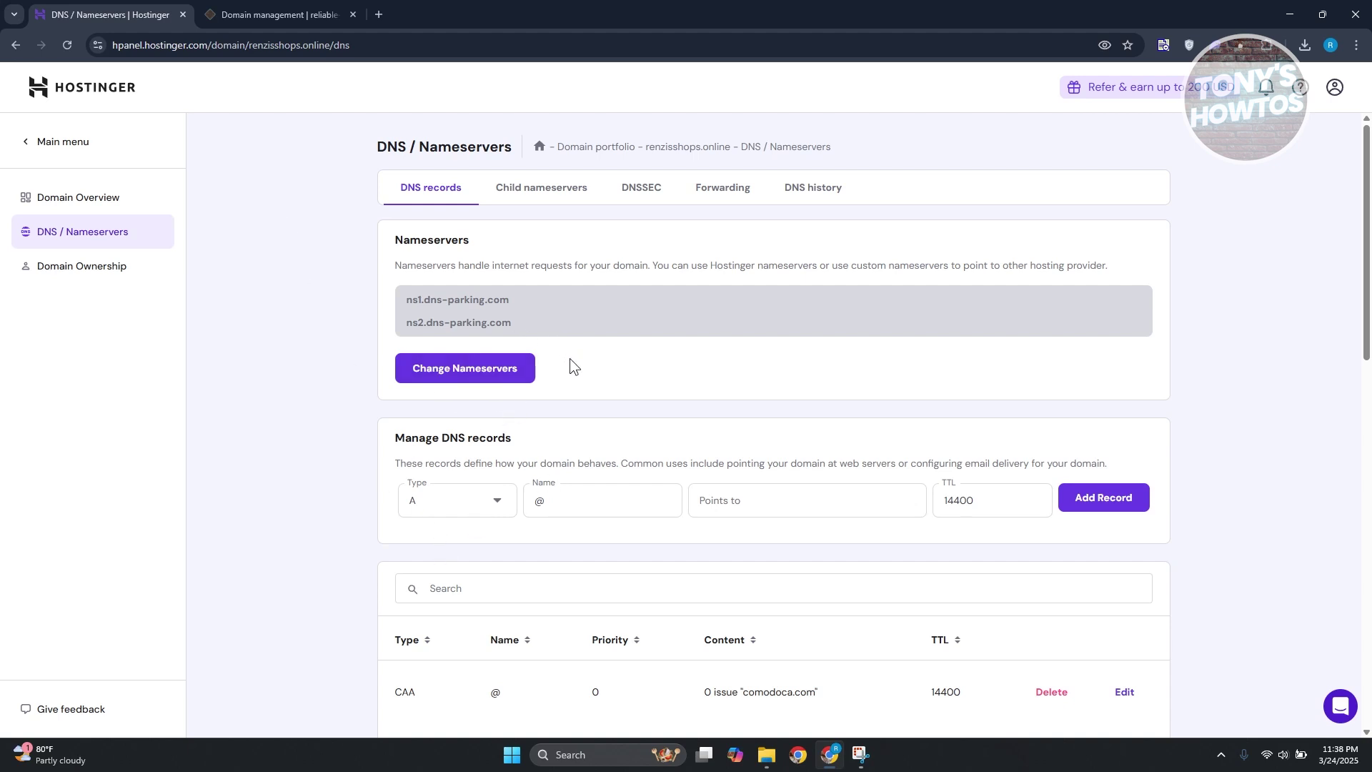
Copy the domain name renzisshops.online from Hostinger's Domain Overview page
drag(510, 265, 377, 296)
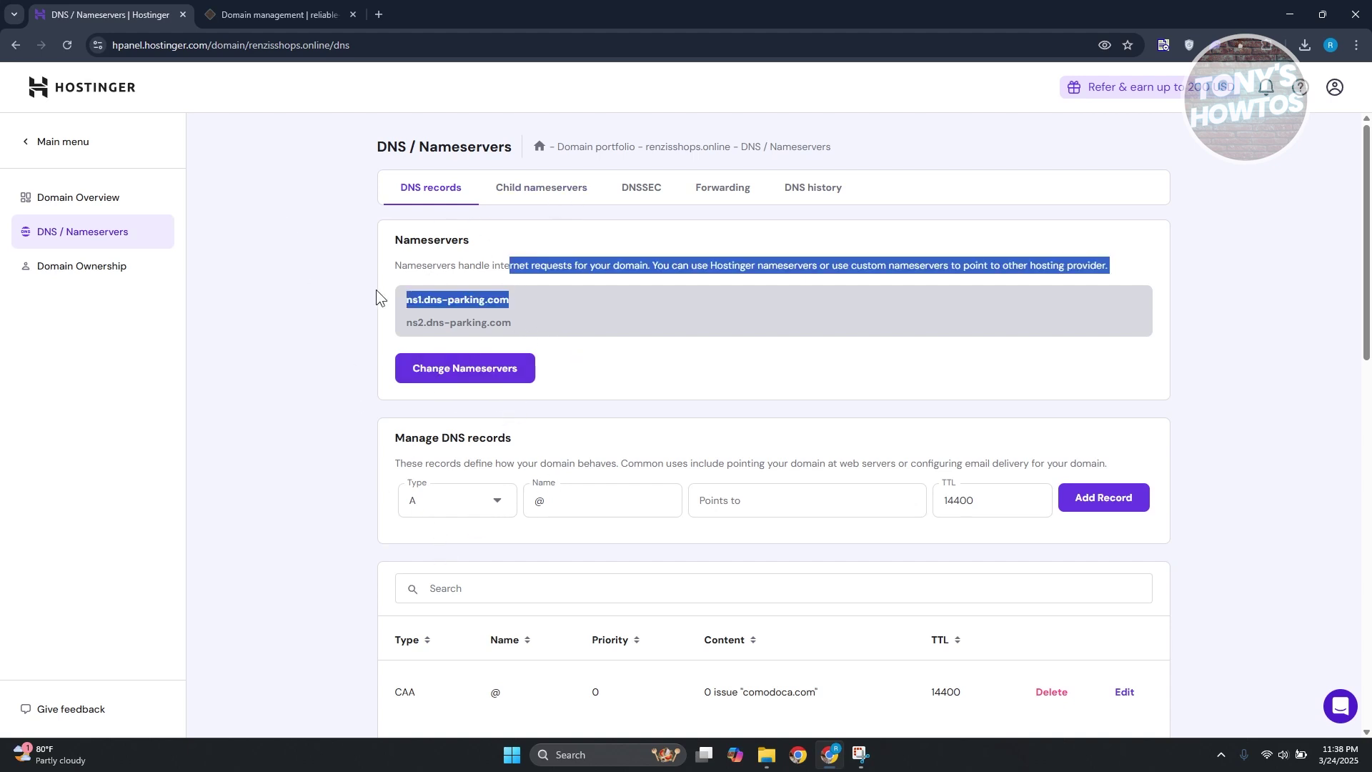
click(265, 322)
click(122, 205)
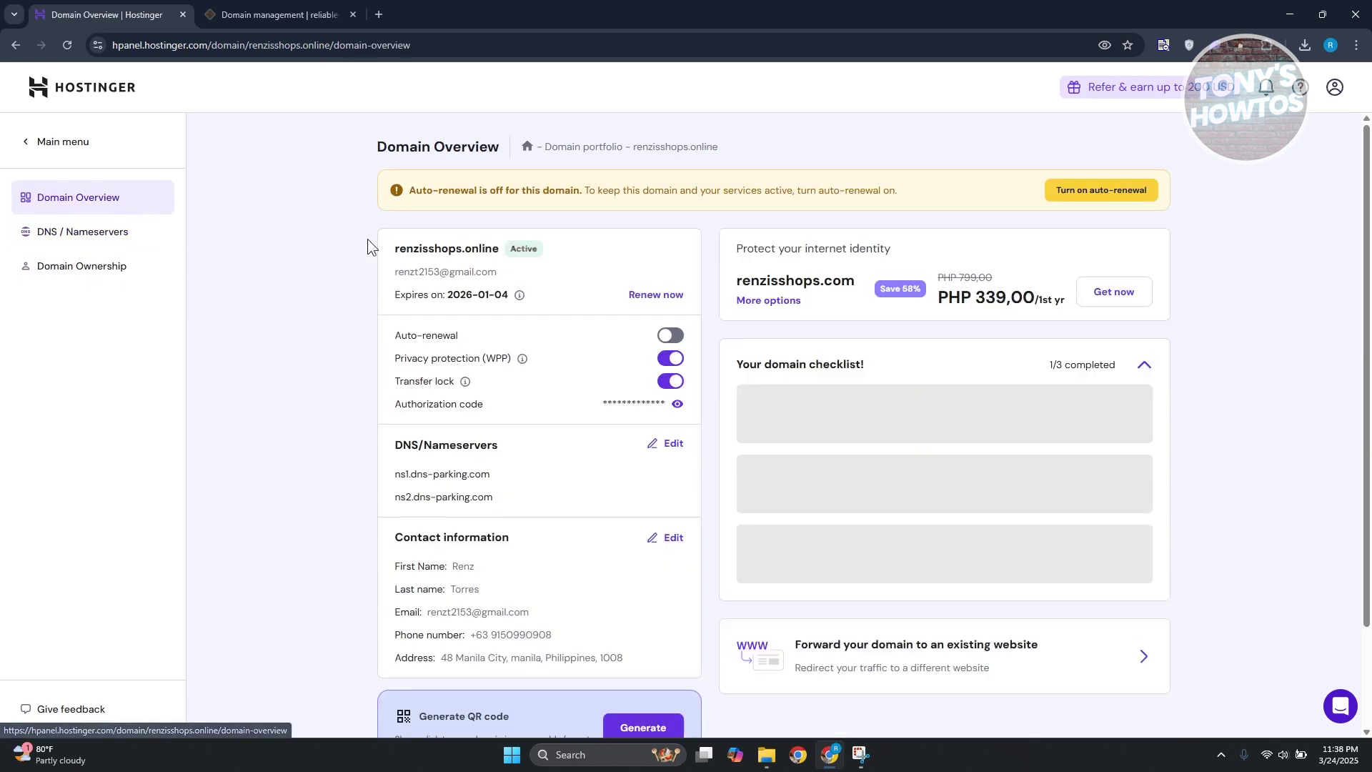
drag(498, 247, 396, 246)
key(ctrl+c)
click(89, 231)
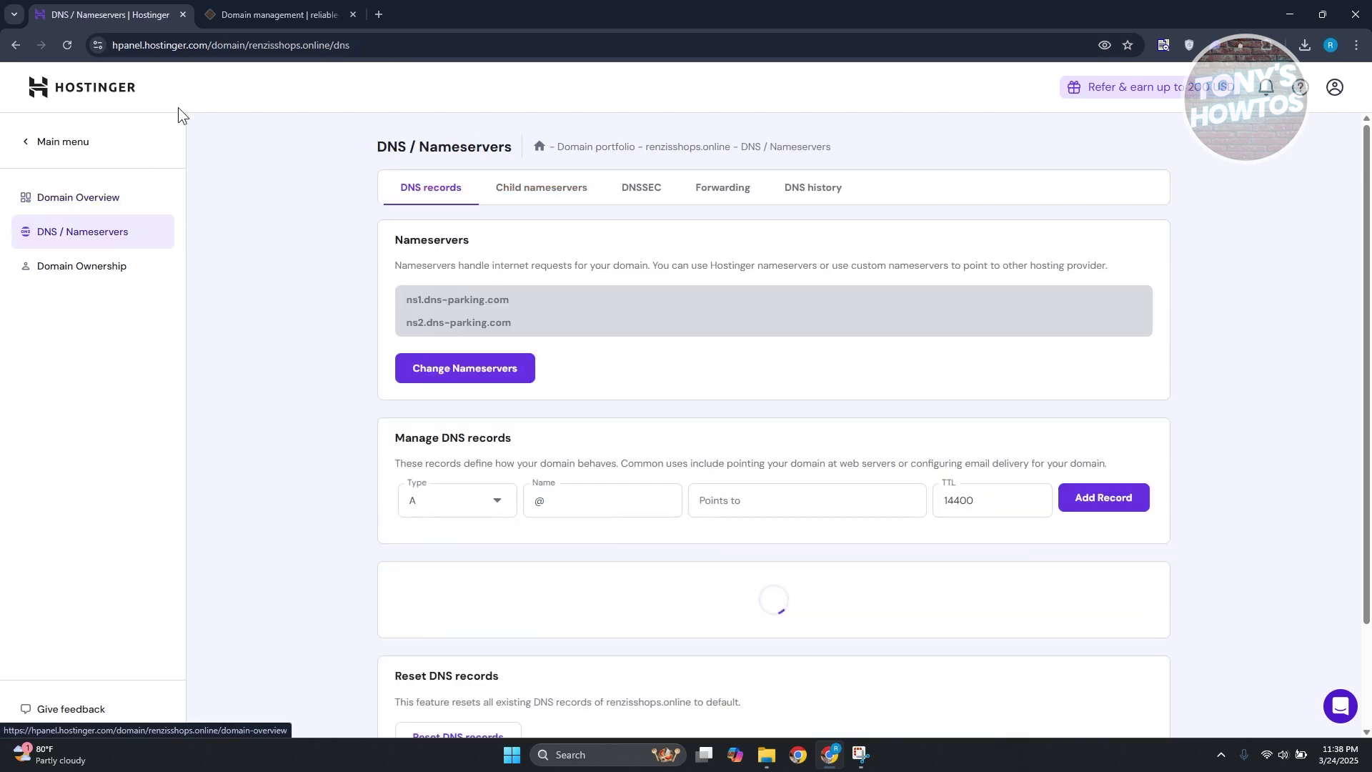
Paste renzisshops.online into Netlify's Custom domain field, verify it, and add it to the site
click(261, 17)
click(565, 261)
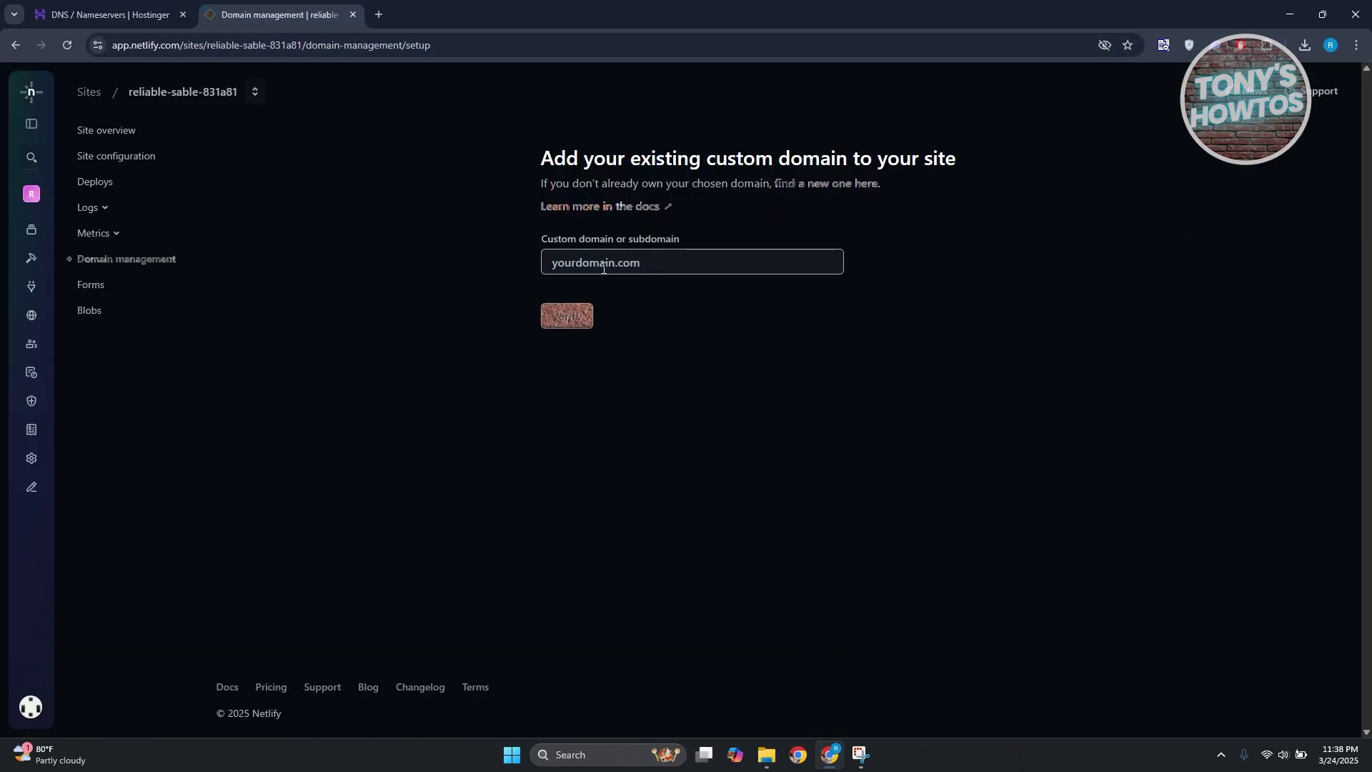
key(ctrl+v)
click(589, 314)
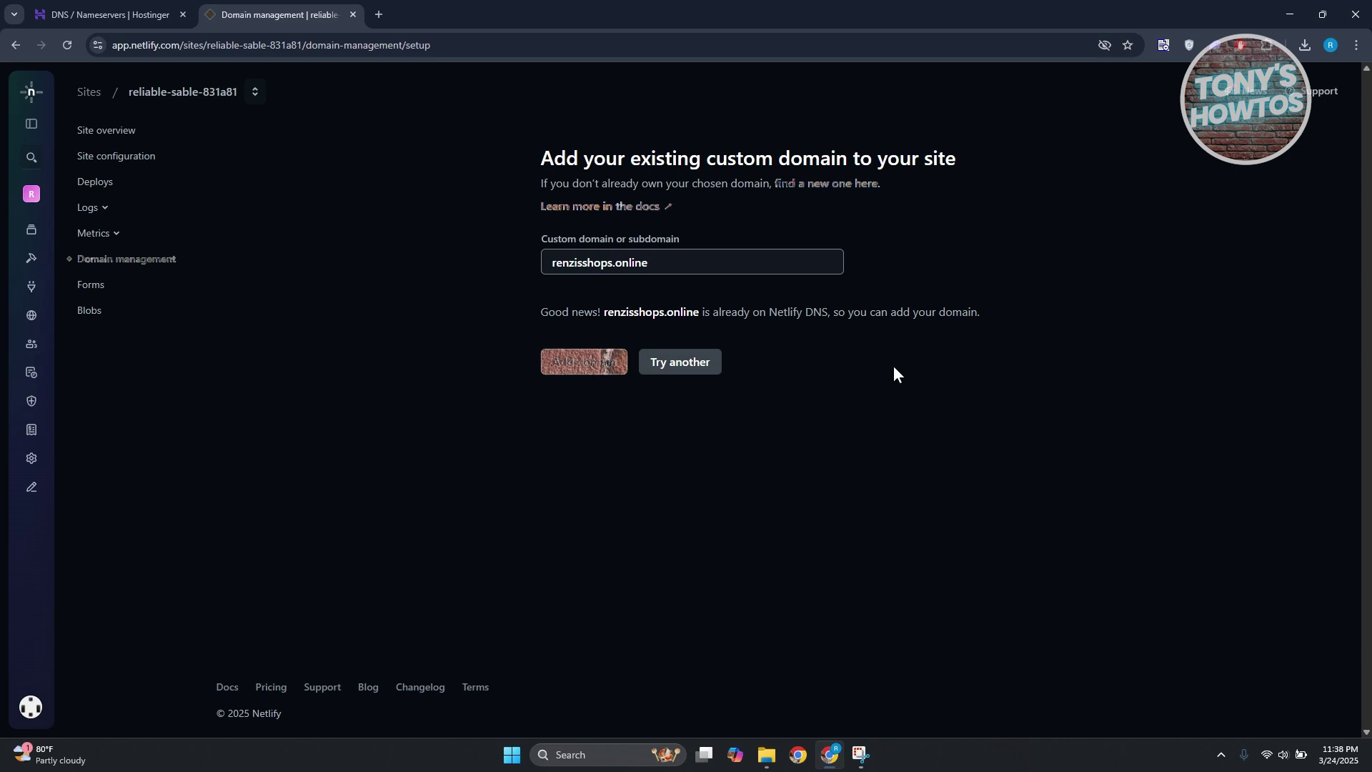
click(619, 363)
click(577, 369)
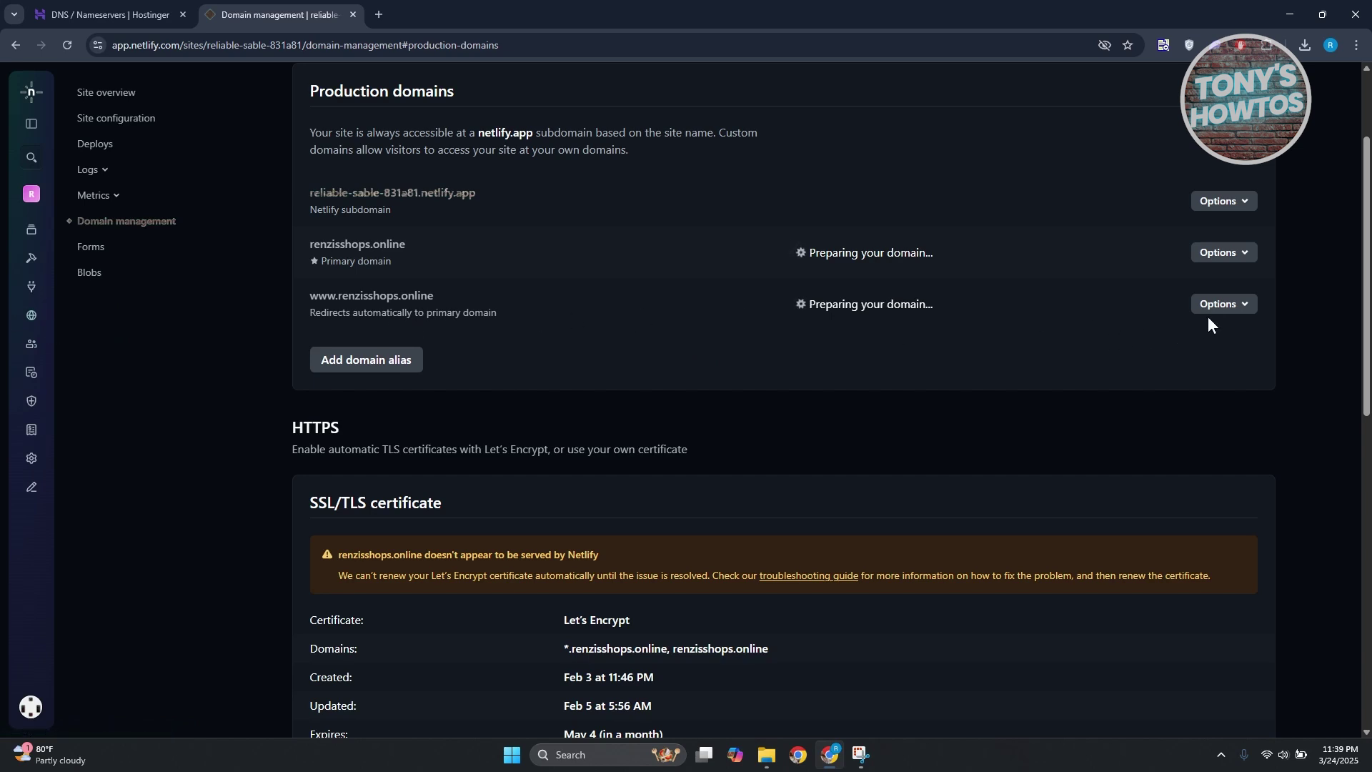
click(1224, 306)
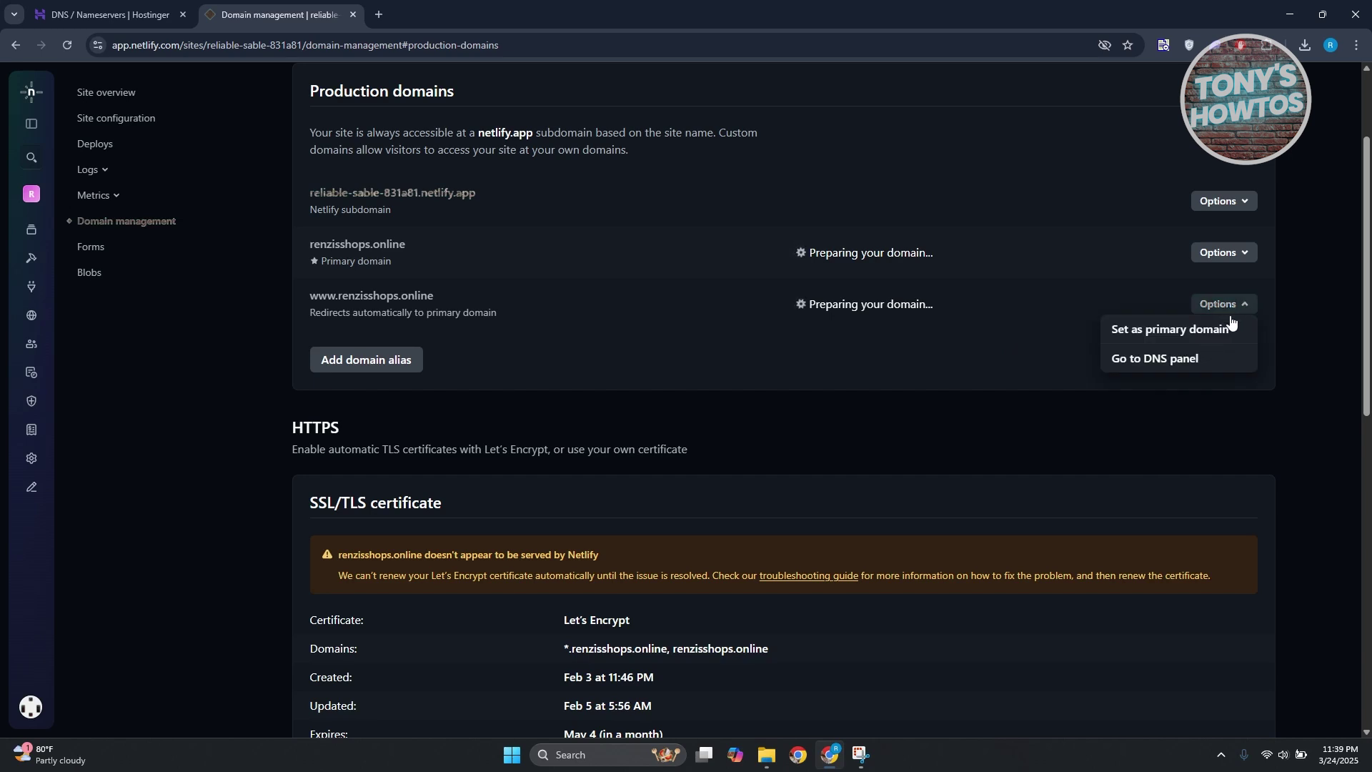
click(1161, 360)
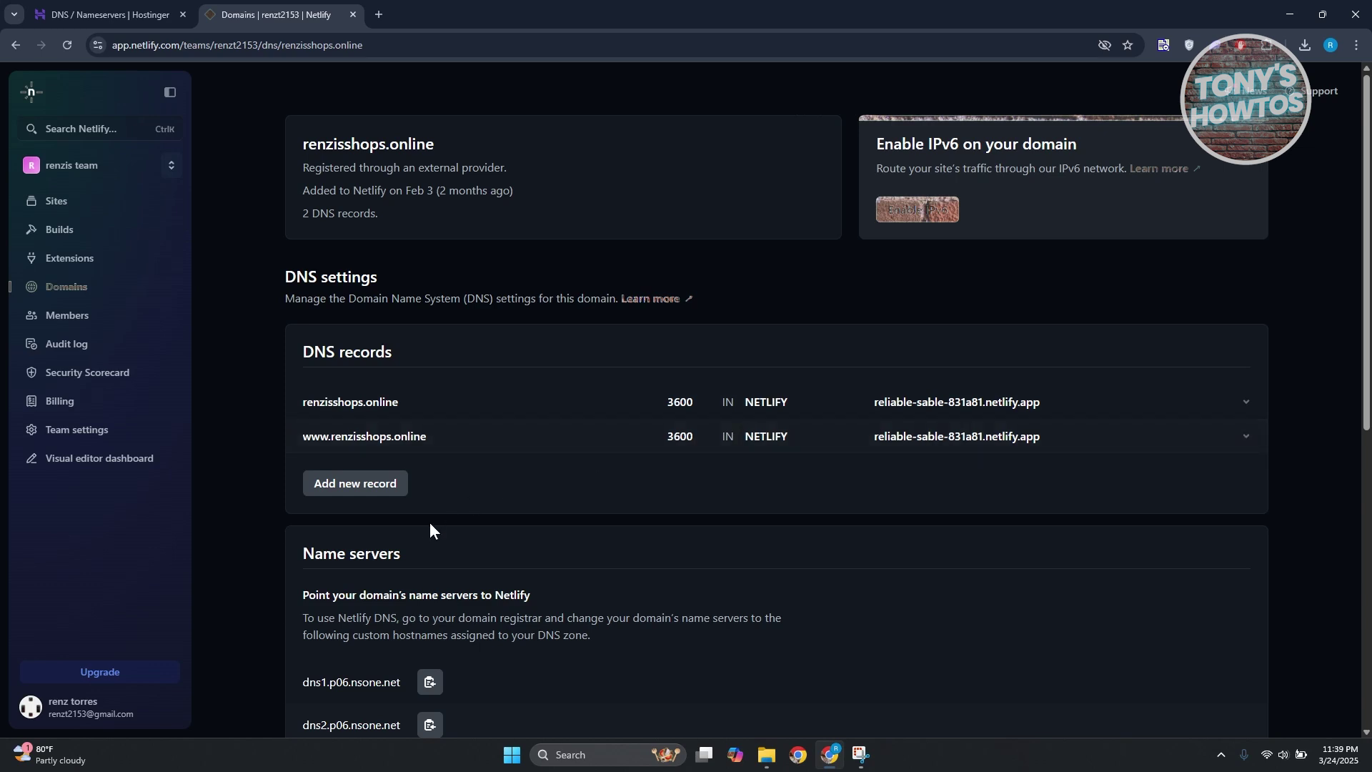
Scroll Netlify's DNS panel to the Name servers section to read the four assigned name servers
scroll(428, 518, down, 3)
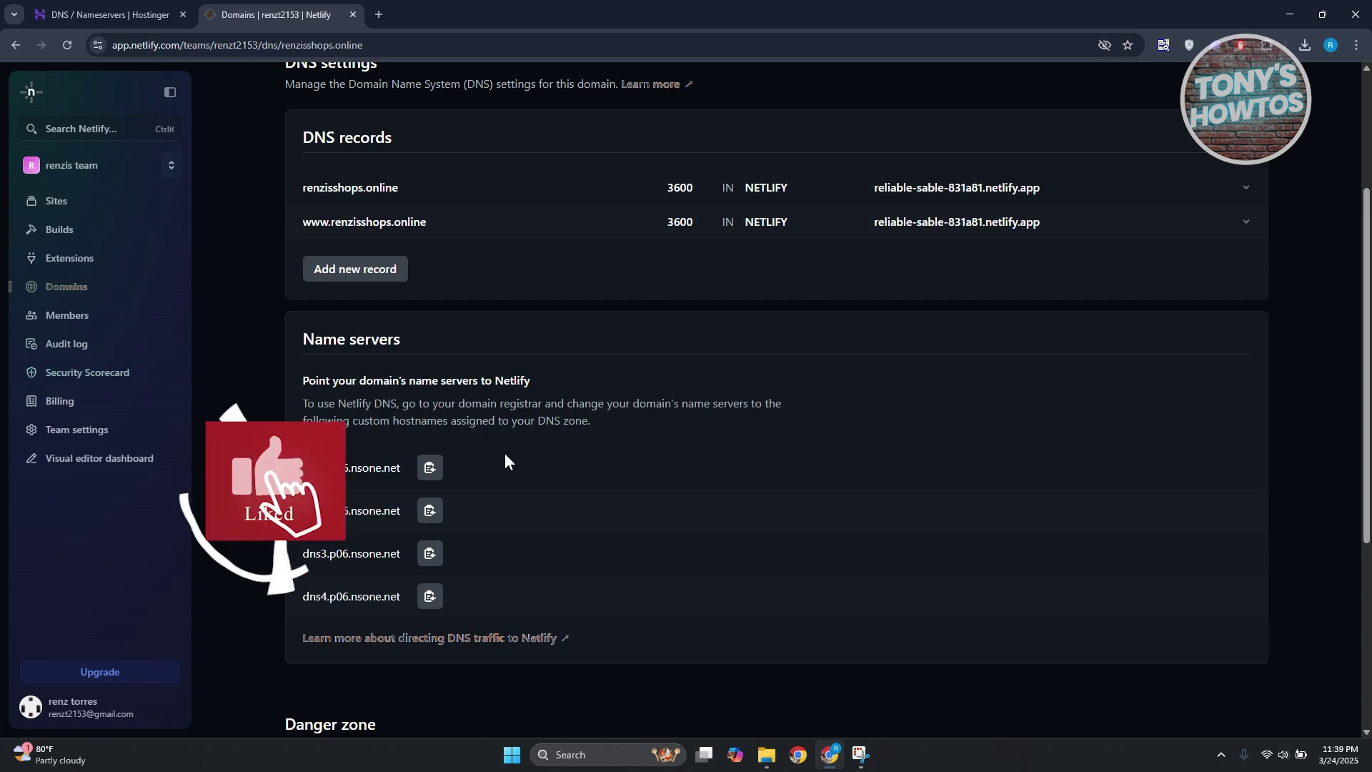
scroll(507, 454, up, 3)
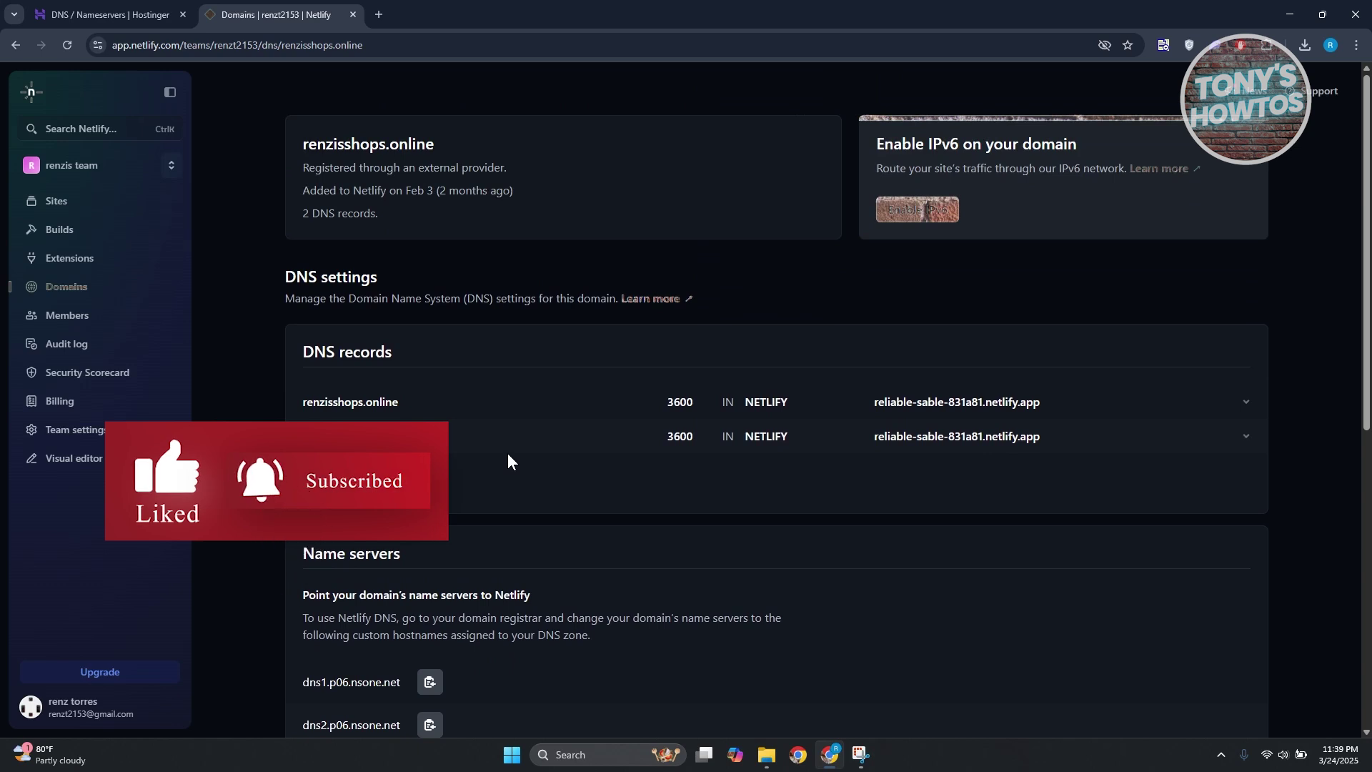
scroll(509, 456, down, 5)
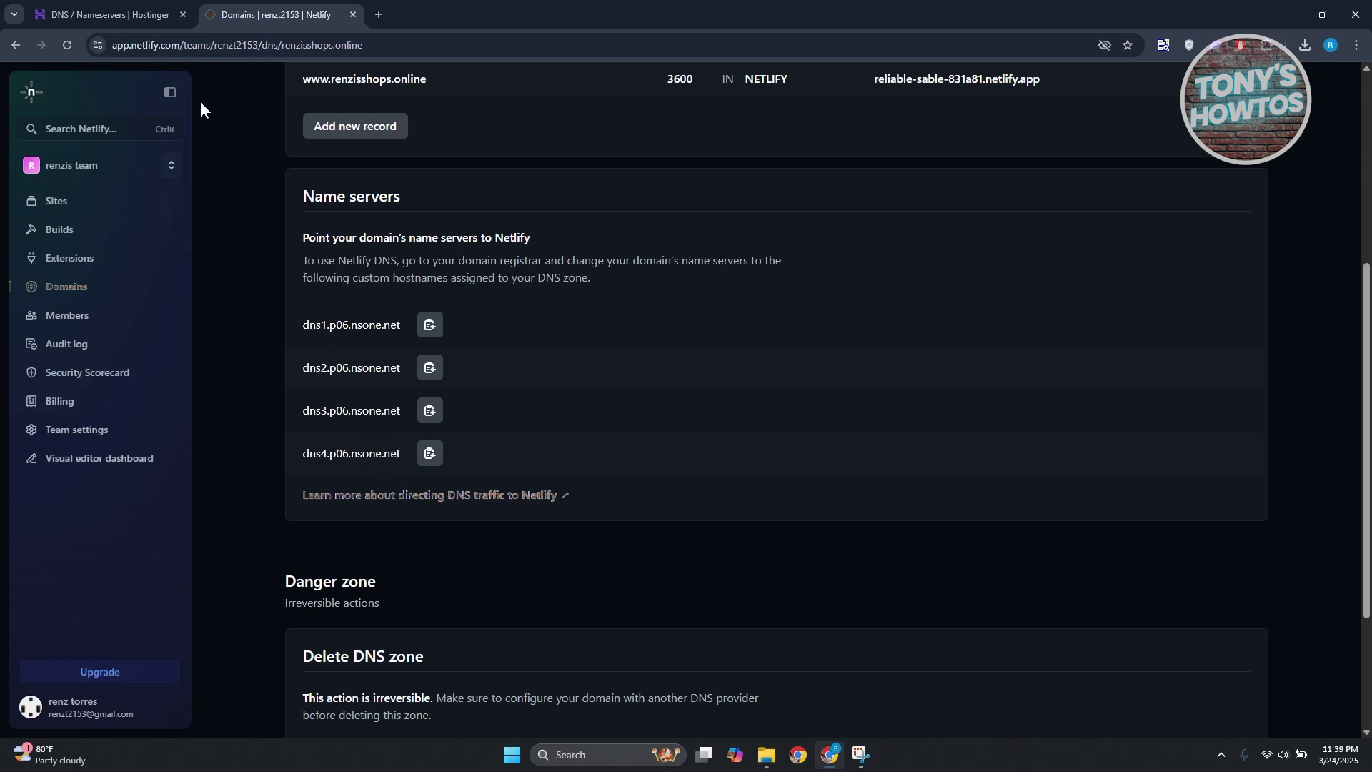
click(100, 14)
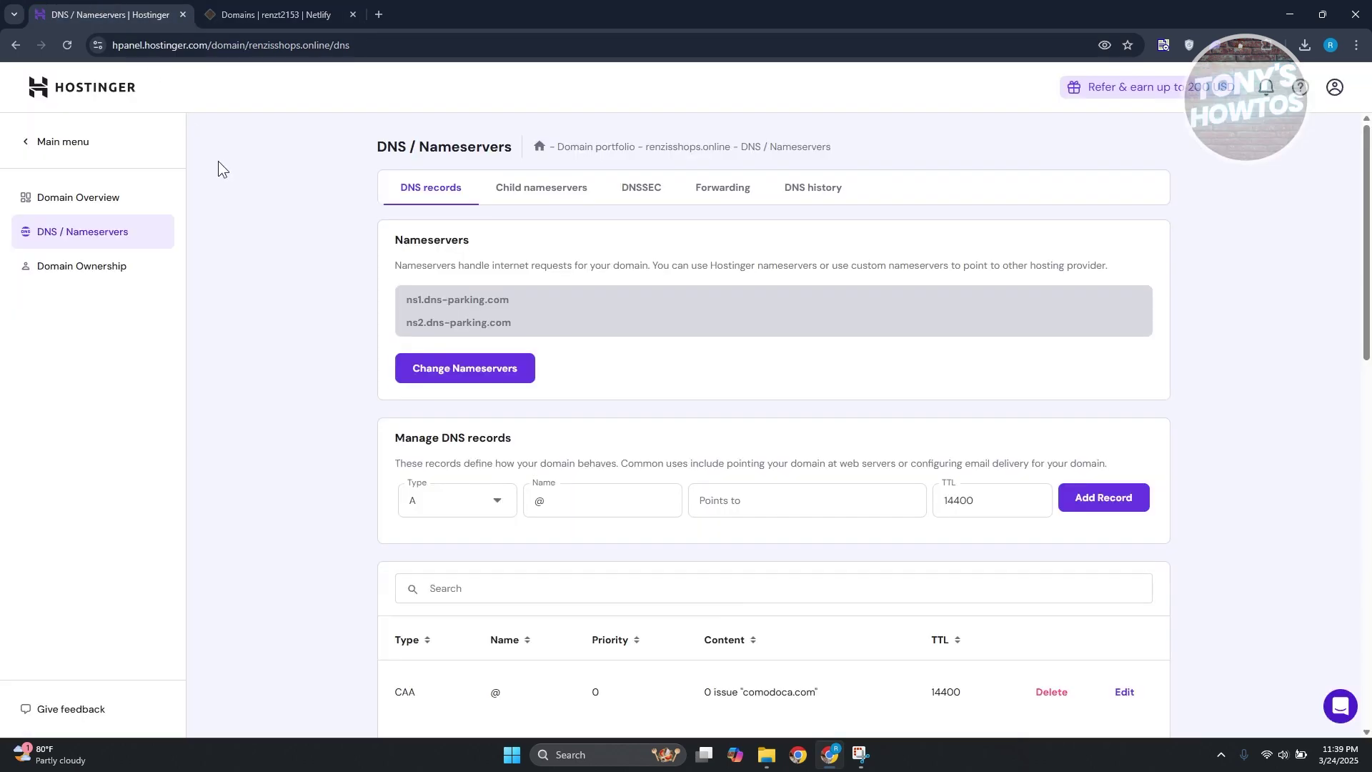
Switch Hostinger to custom nameservers and set nameserver 1 to dns1.p06.nsone.net
click(468, 373)
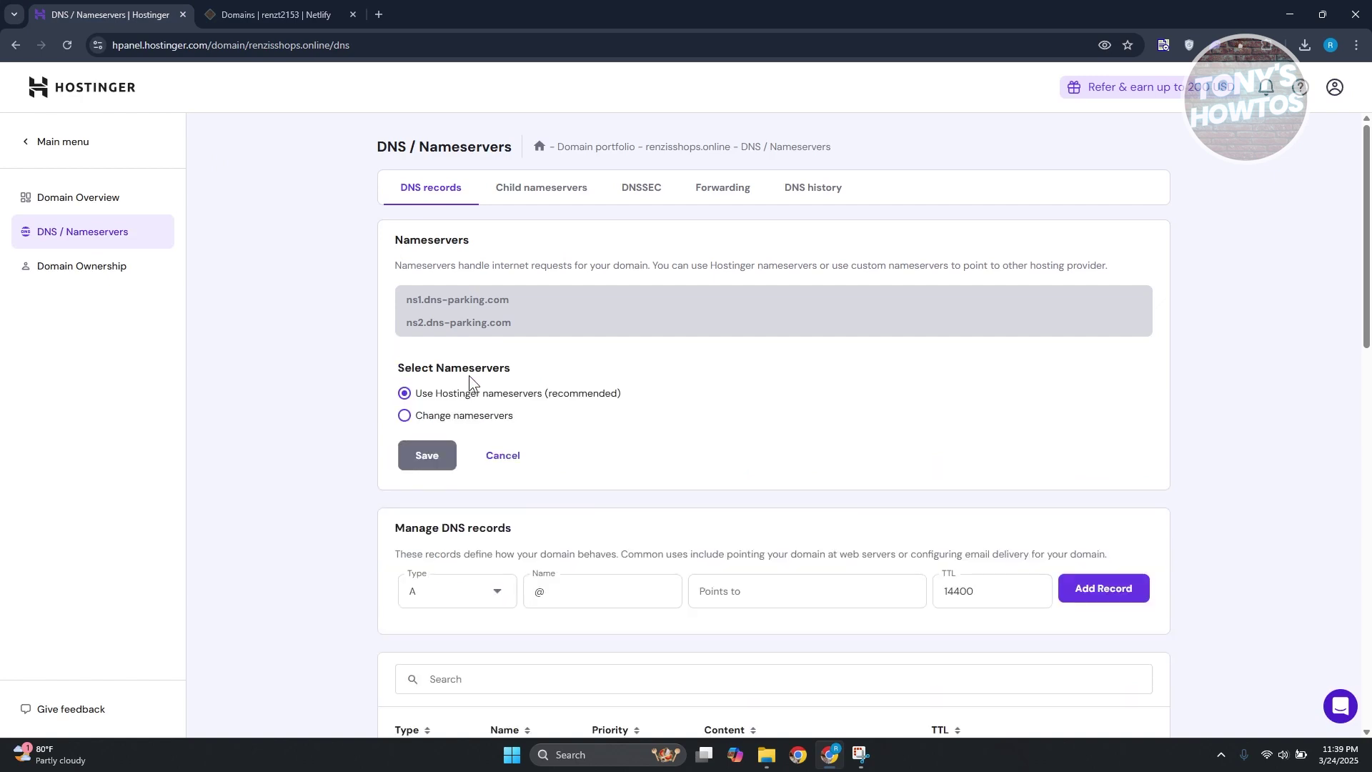
click(500, 416)
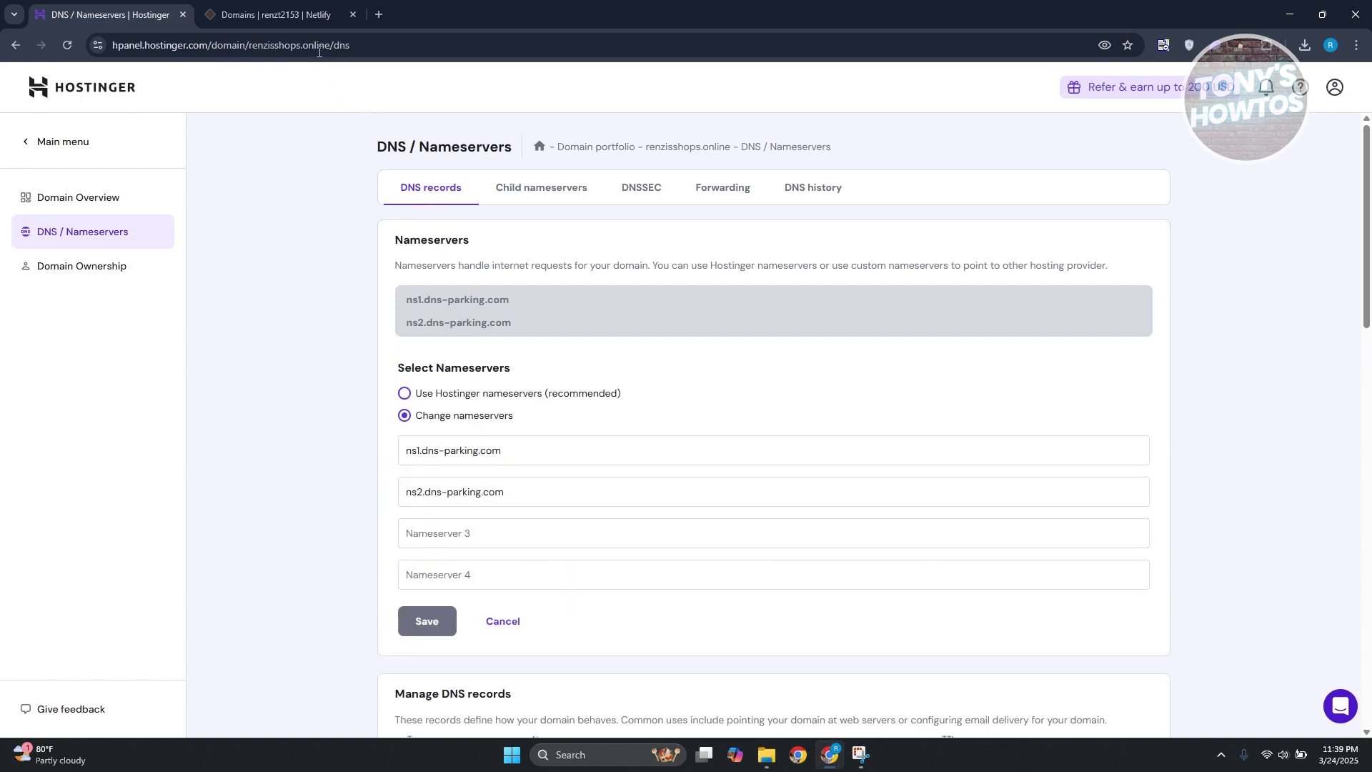
click(316, 24)
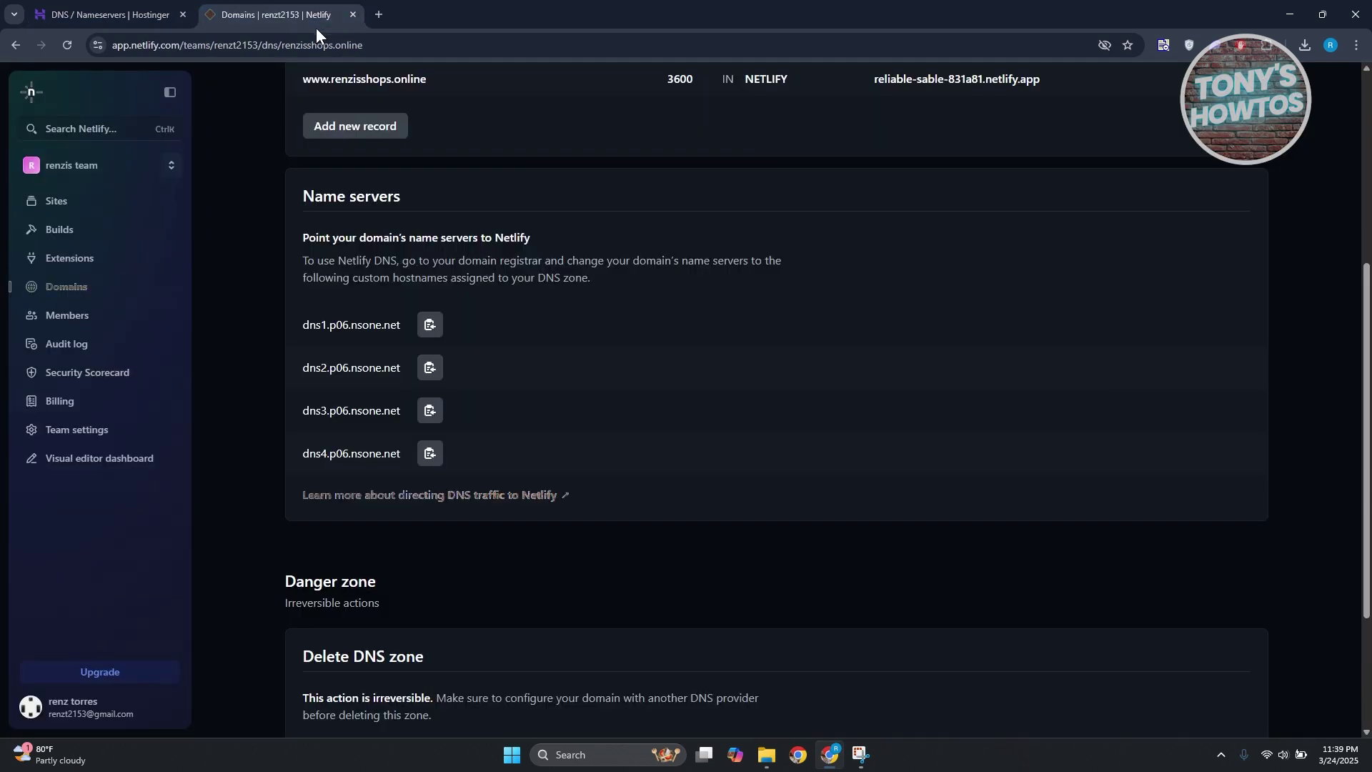
click(430, 329)
click(146, 20)
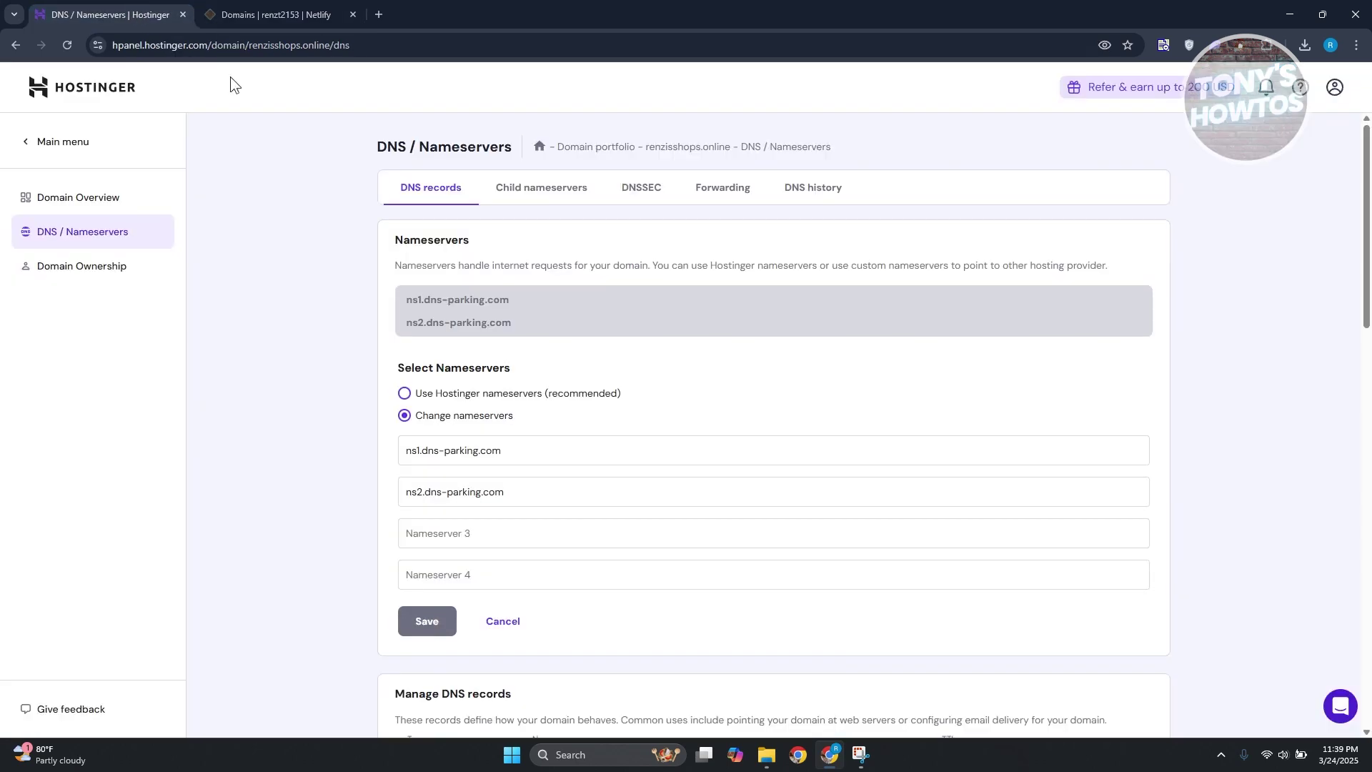
click(505, 437)
key(ctrl+a)
key(ctrl+v)
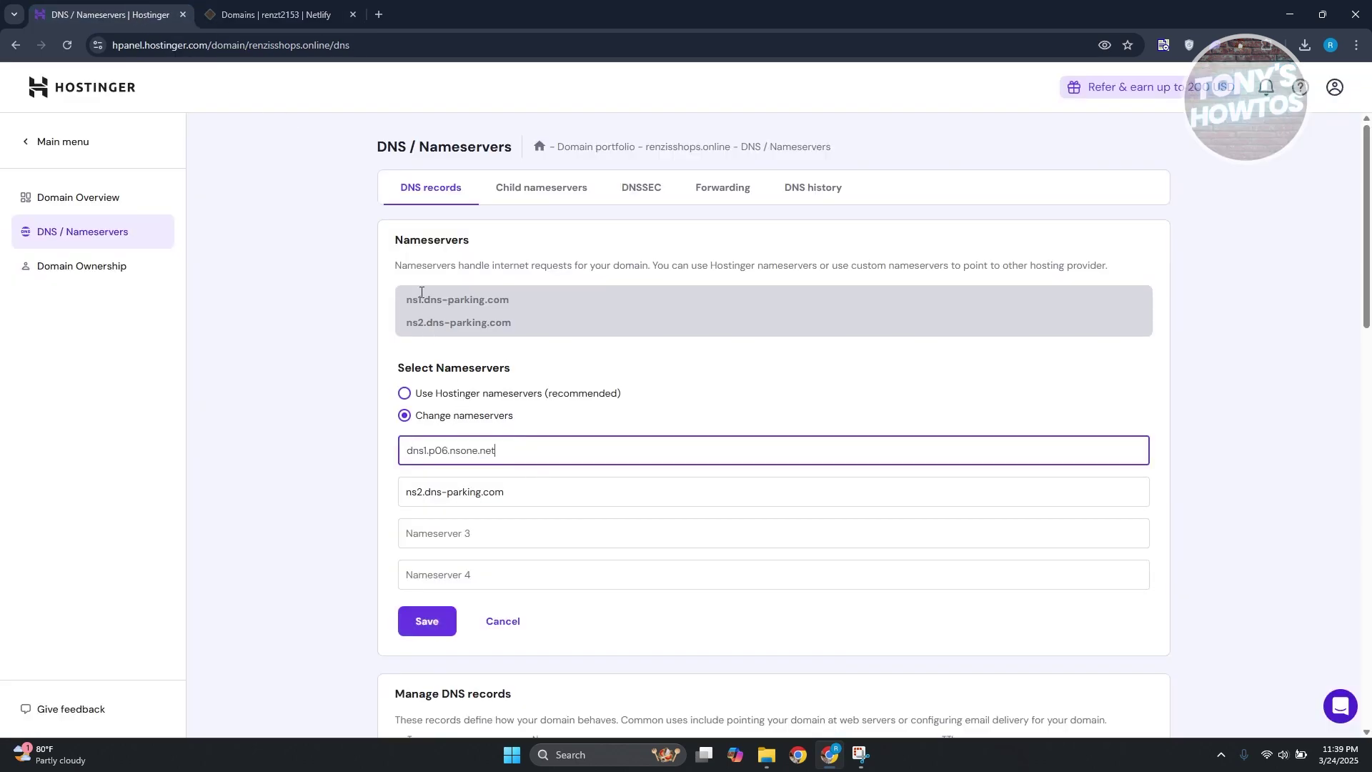
Replace nameserver 2 with dns2.p06.nsone.net copied from Netlify
click(286, 4)
click(429, 367)
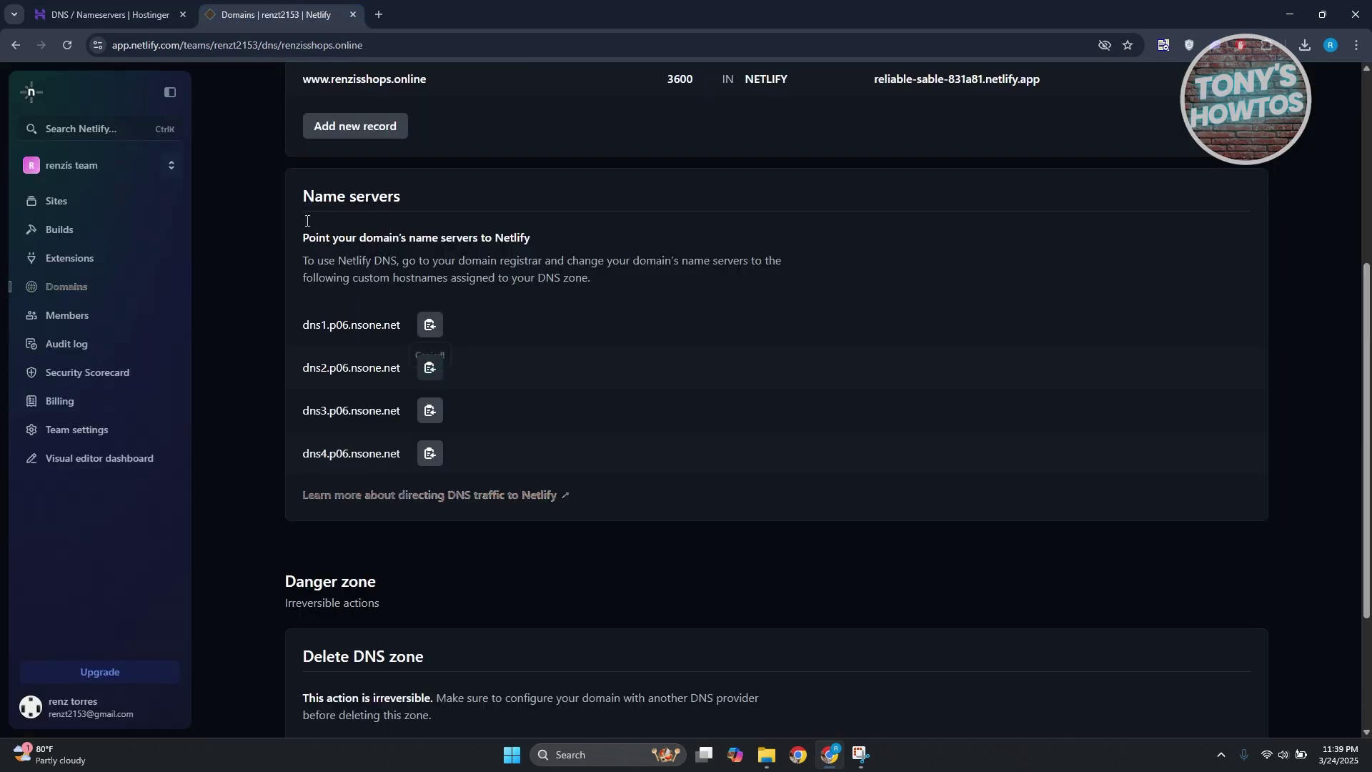
click(142, 6)
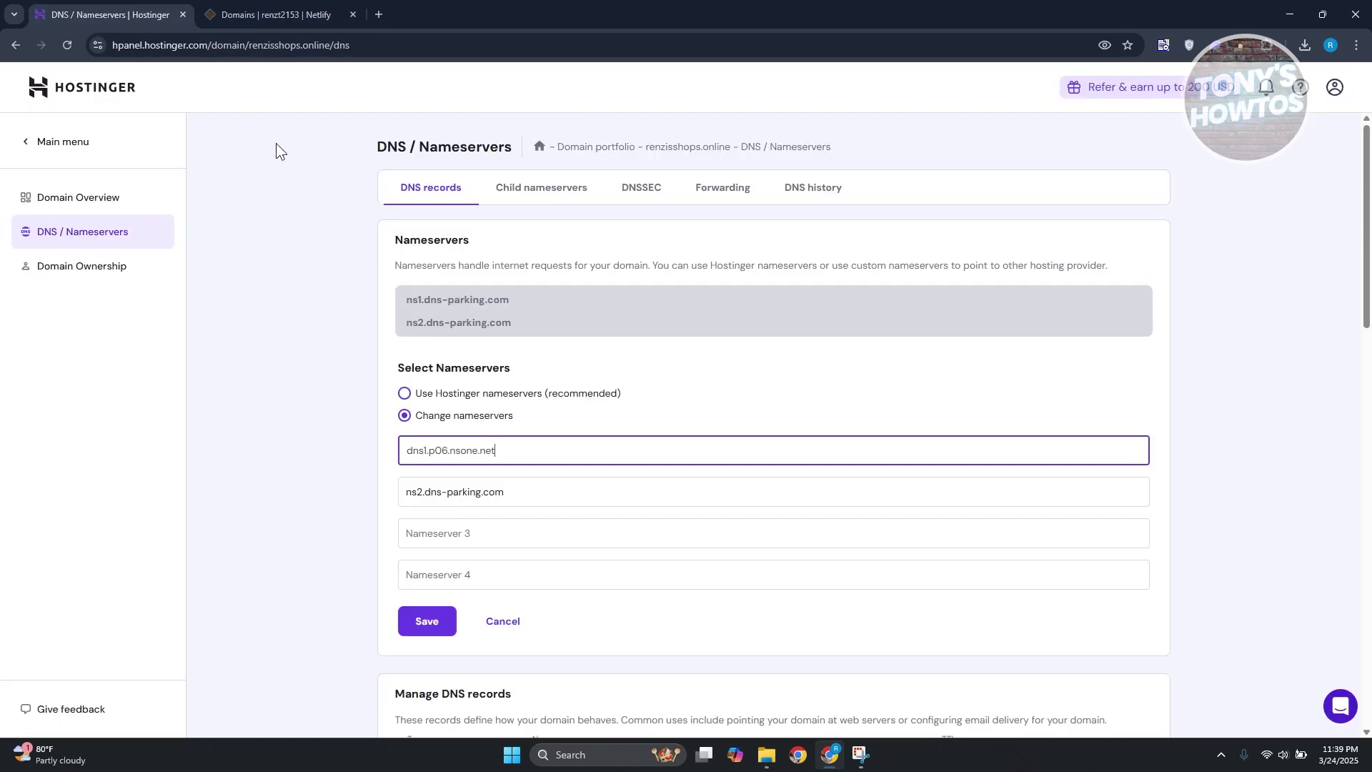
click(480, 491)
key(ctrl+a)
key(ctrl+v)
Fill nameservers 3 and 4 with dns3.p06.nsone.net and dns4.p06.nsone.net
click(302, 23)
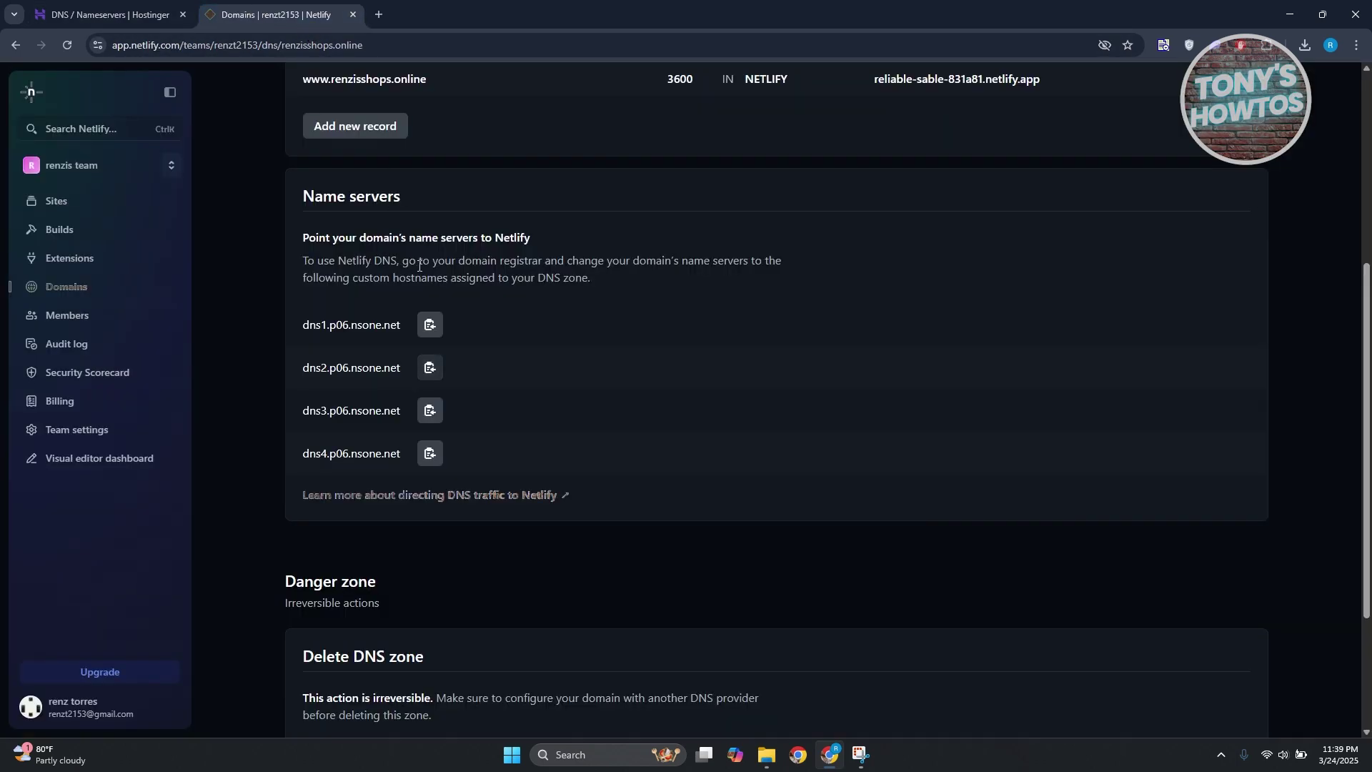
click(164, 16)
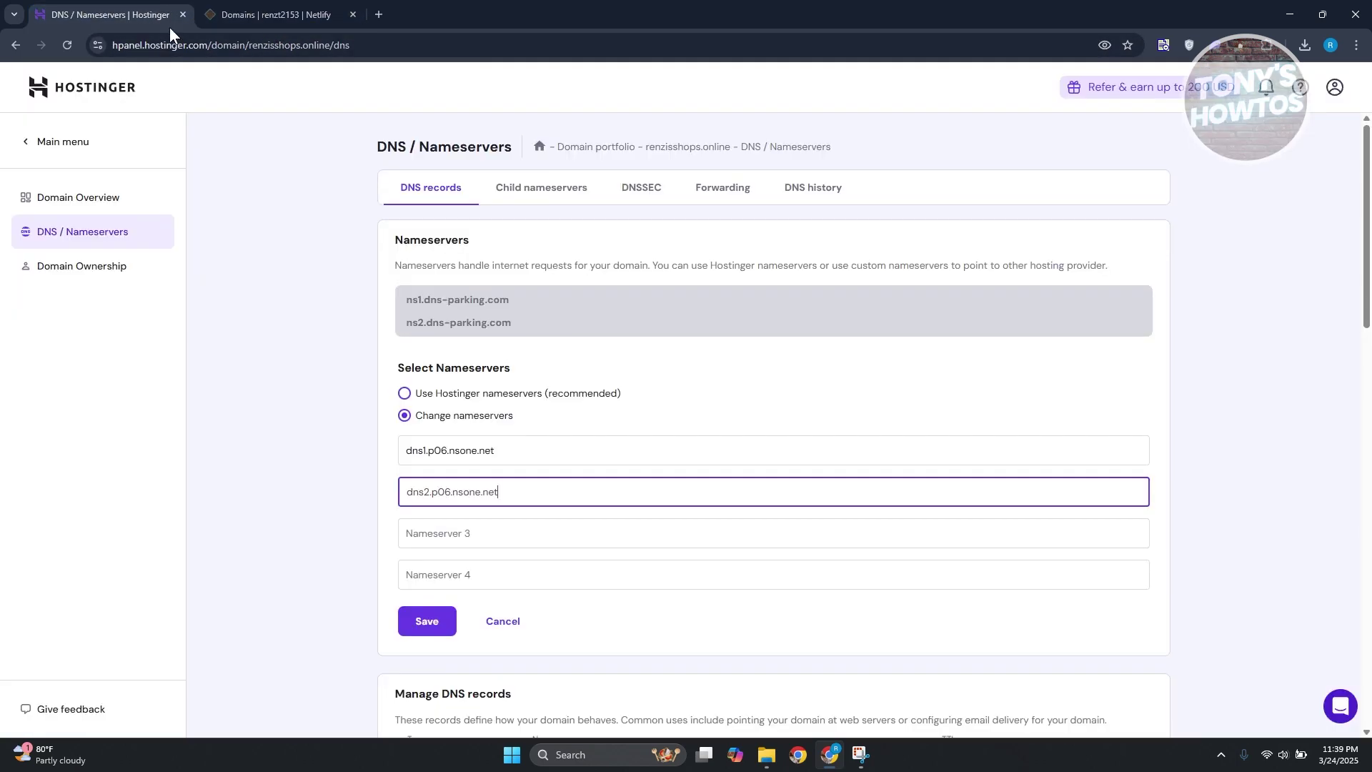
click(524, 529)
key(ctrl+v)
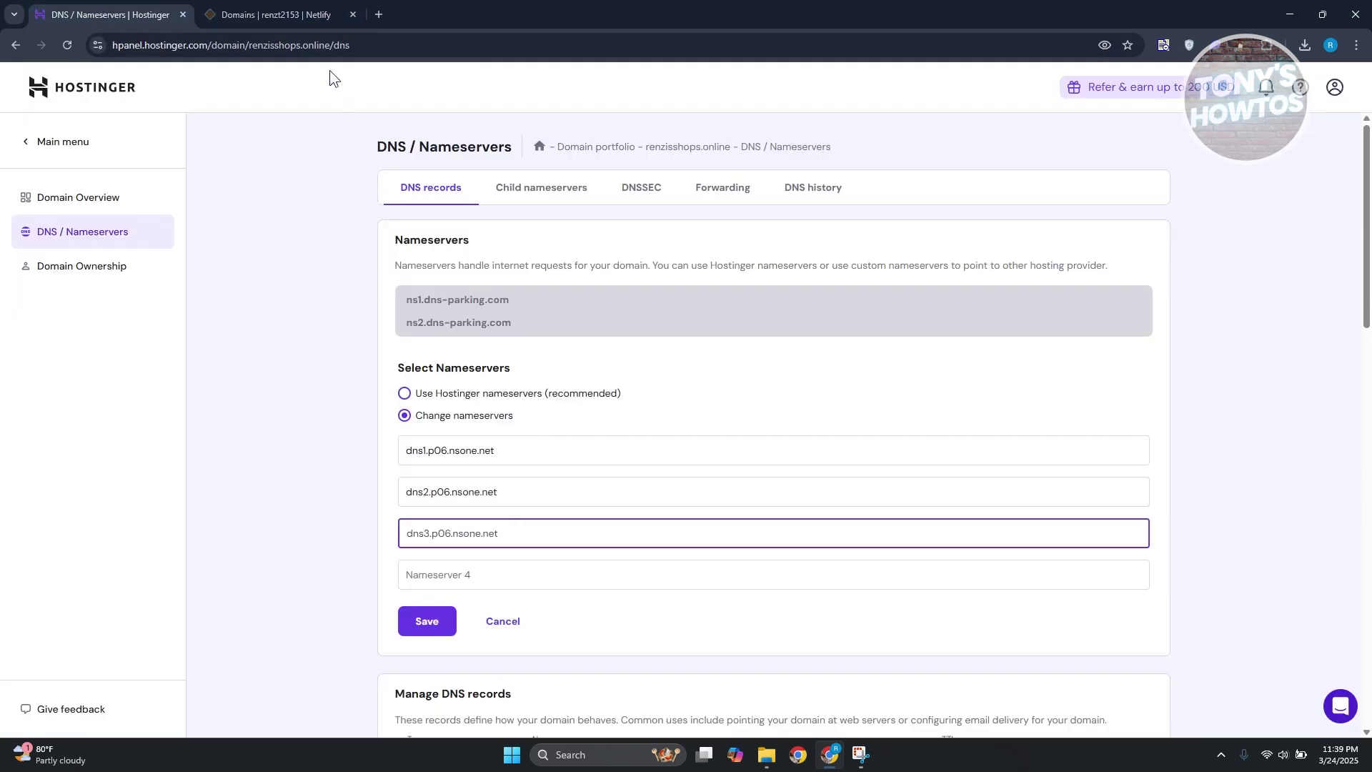
click(318, 16)
click(430, 458)
click(157, 13)
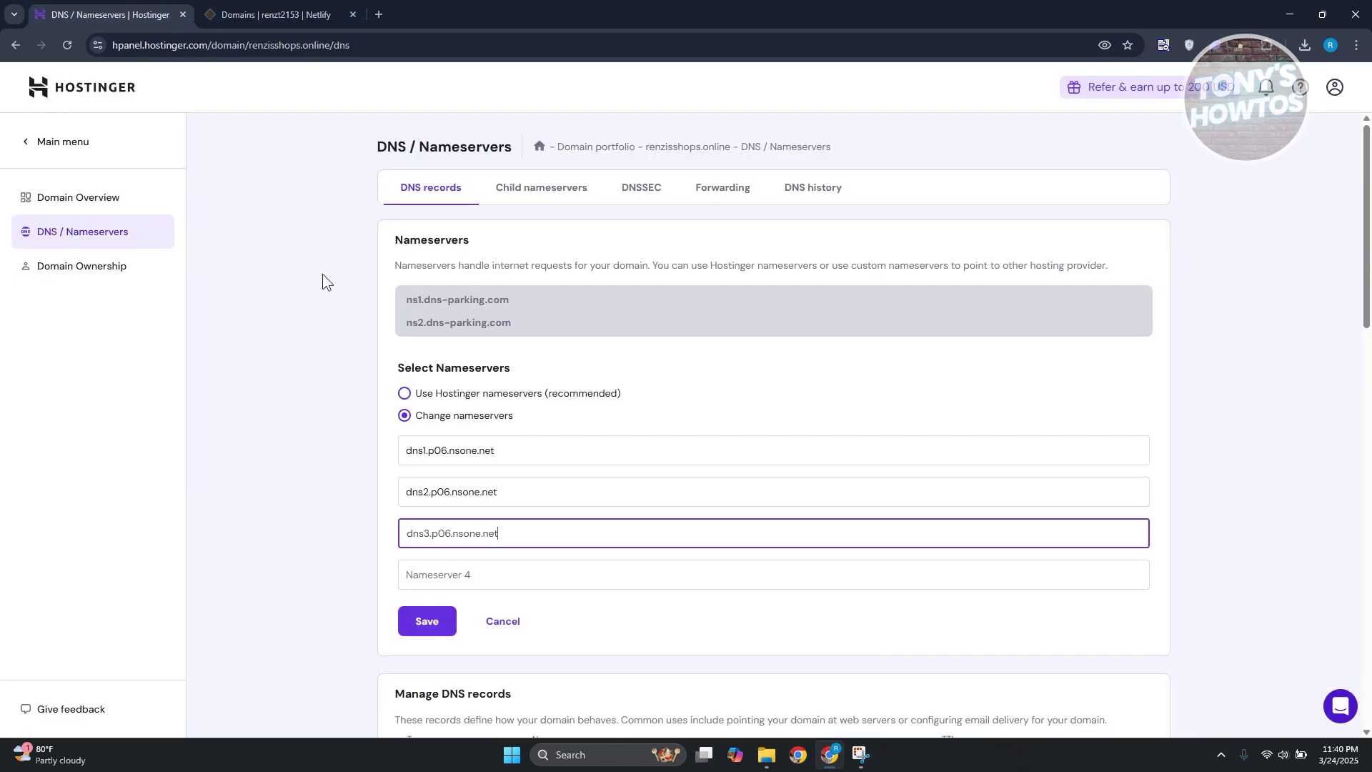
click(445, 571)
key(ctrl+v)
Save the four Netlify nameservers and dismiss the change confirmation
click(437, 622)
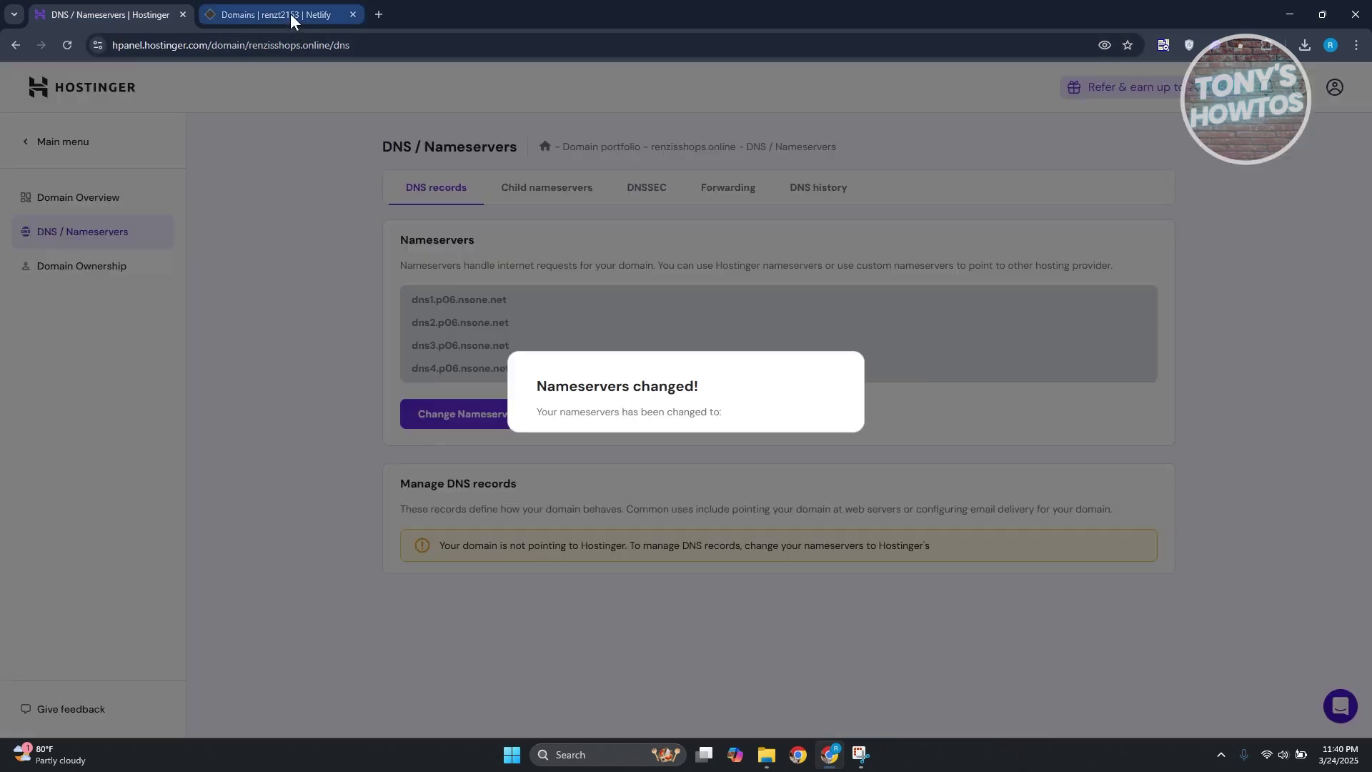
click(289, 13)
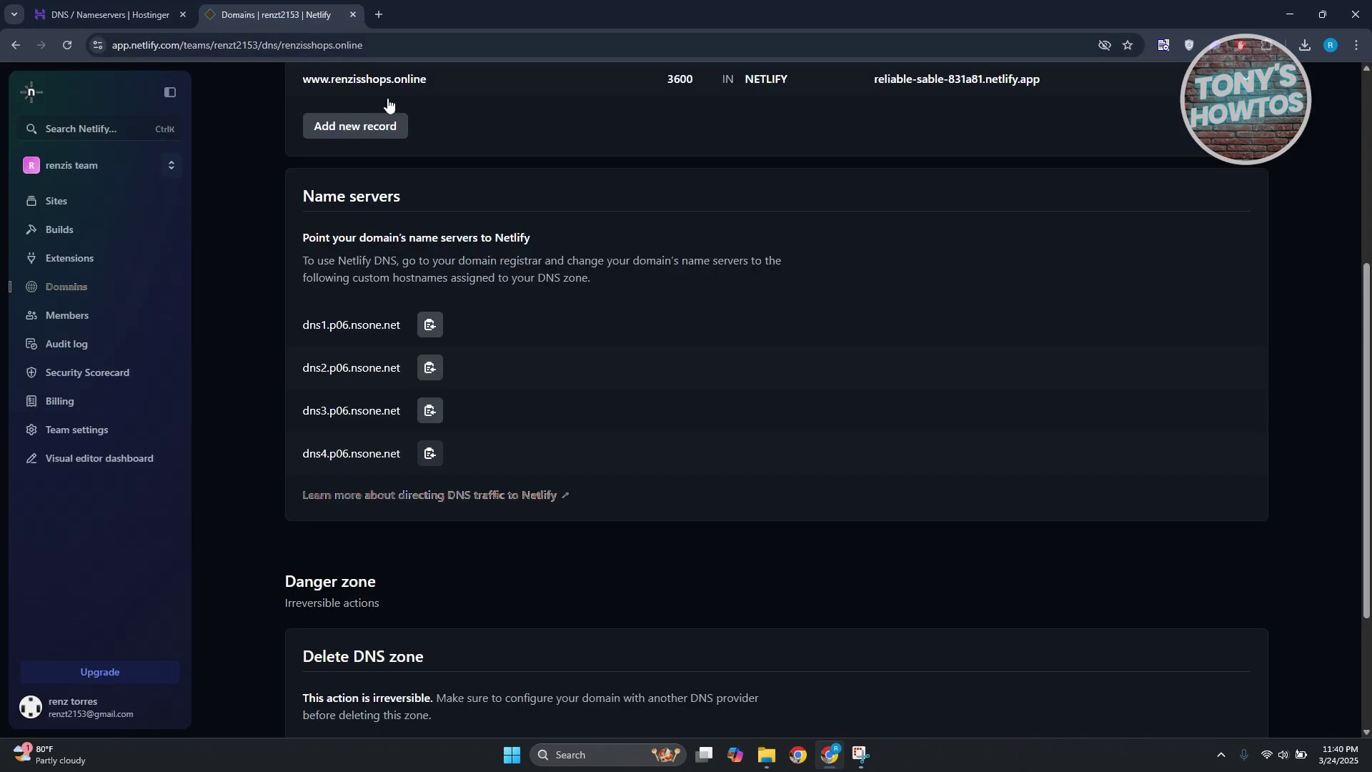
click(163, 14)
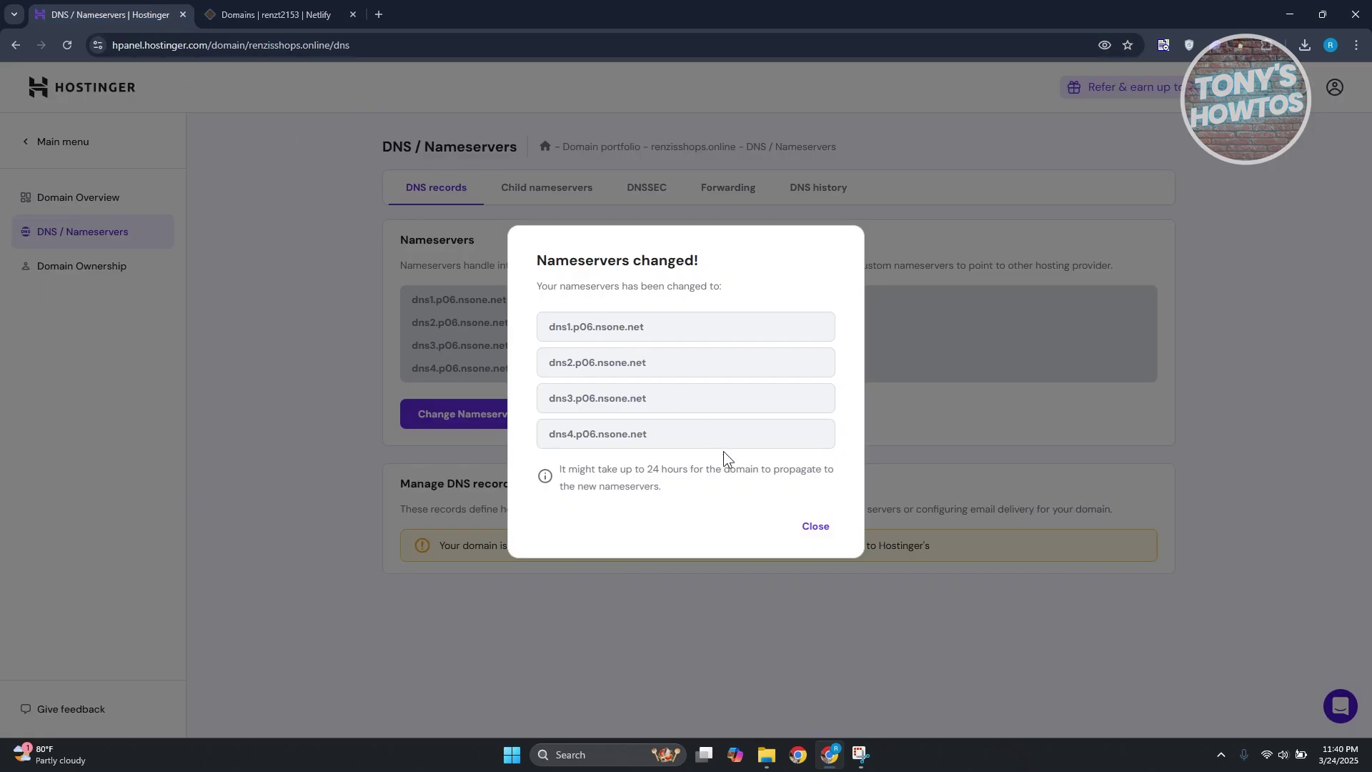
click(815, 543)
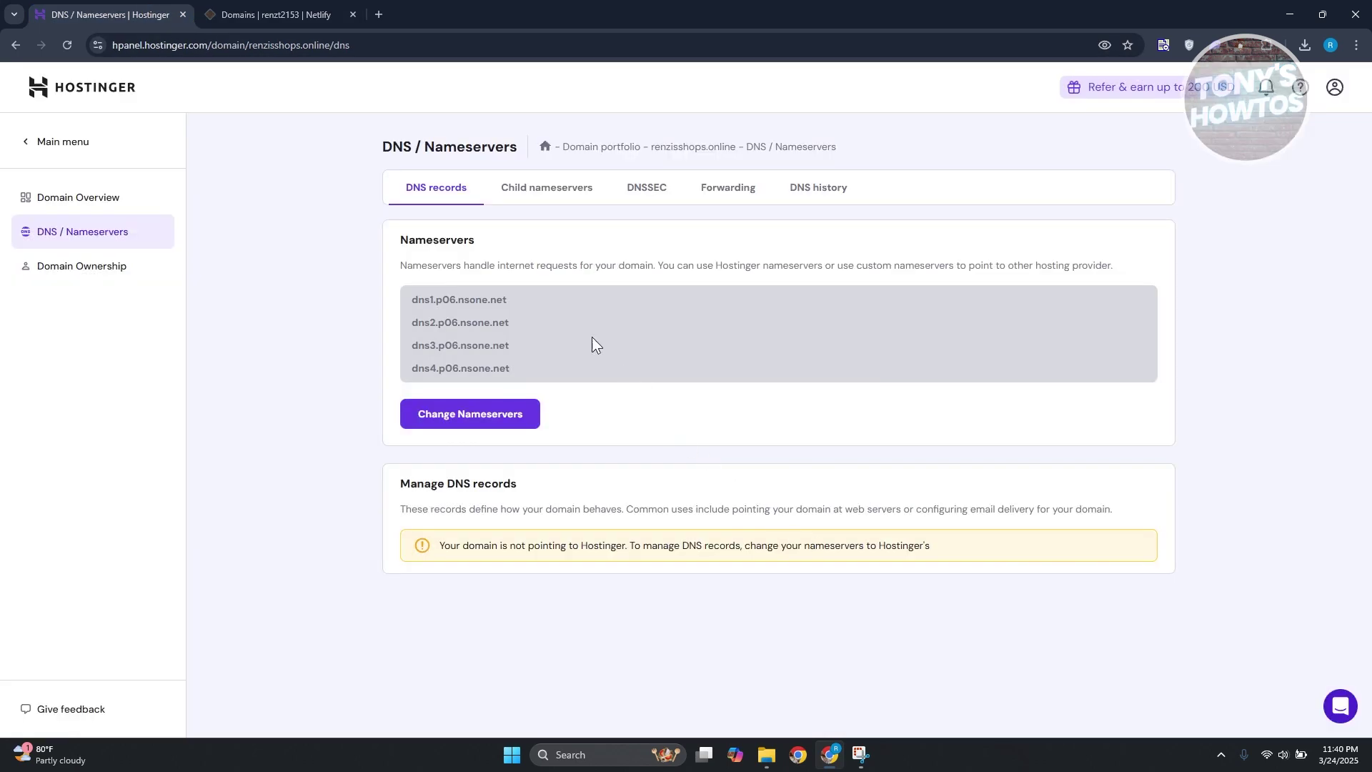
click(287, 13)
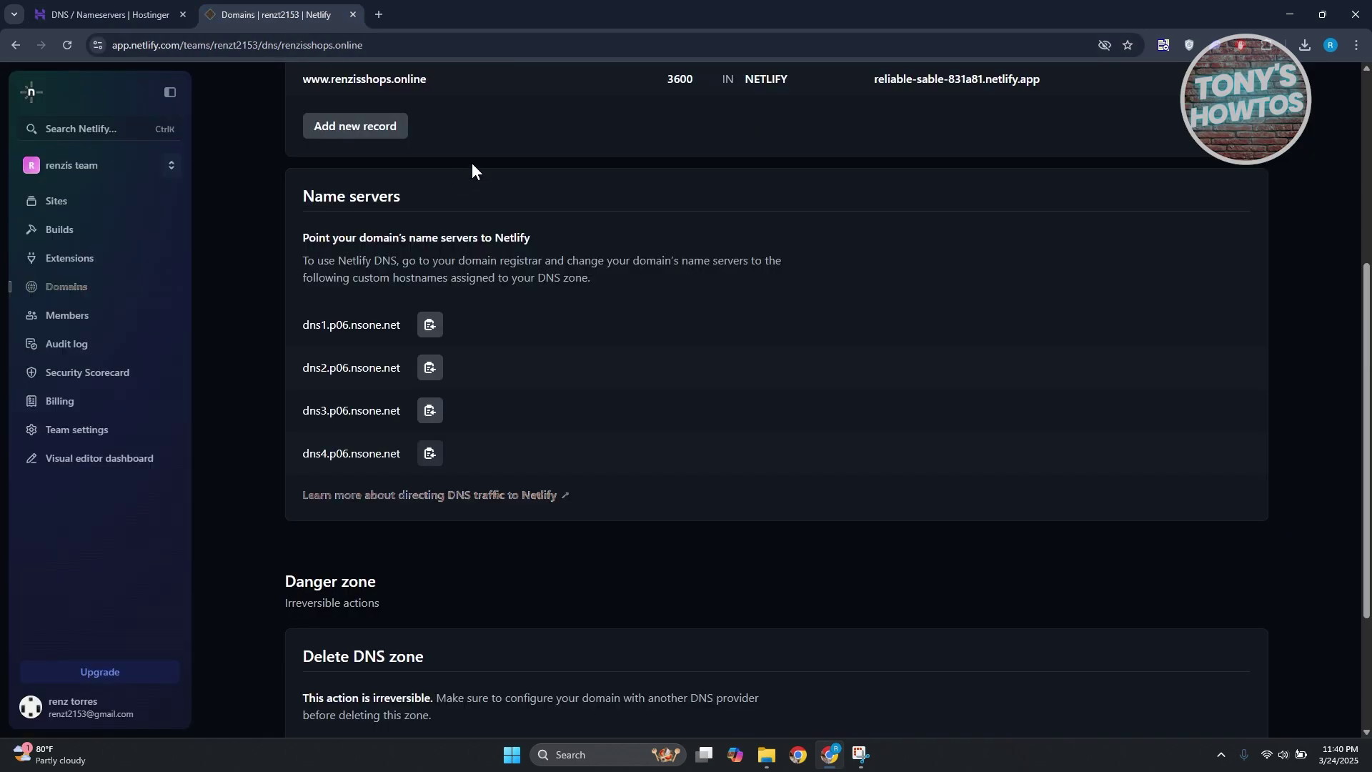
scroll(563, 242, down, 3)
scroll(566, 247, up, 8)
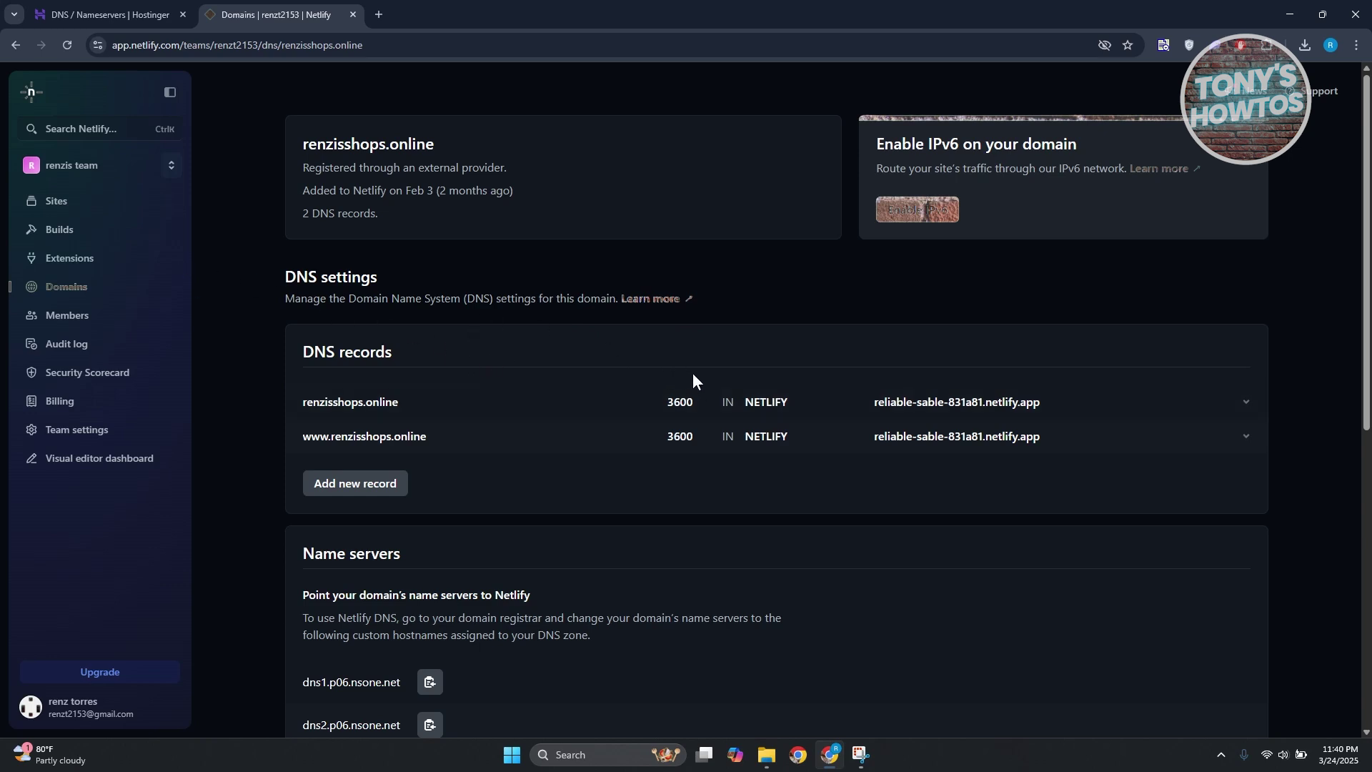
click(121, 14)
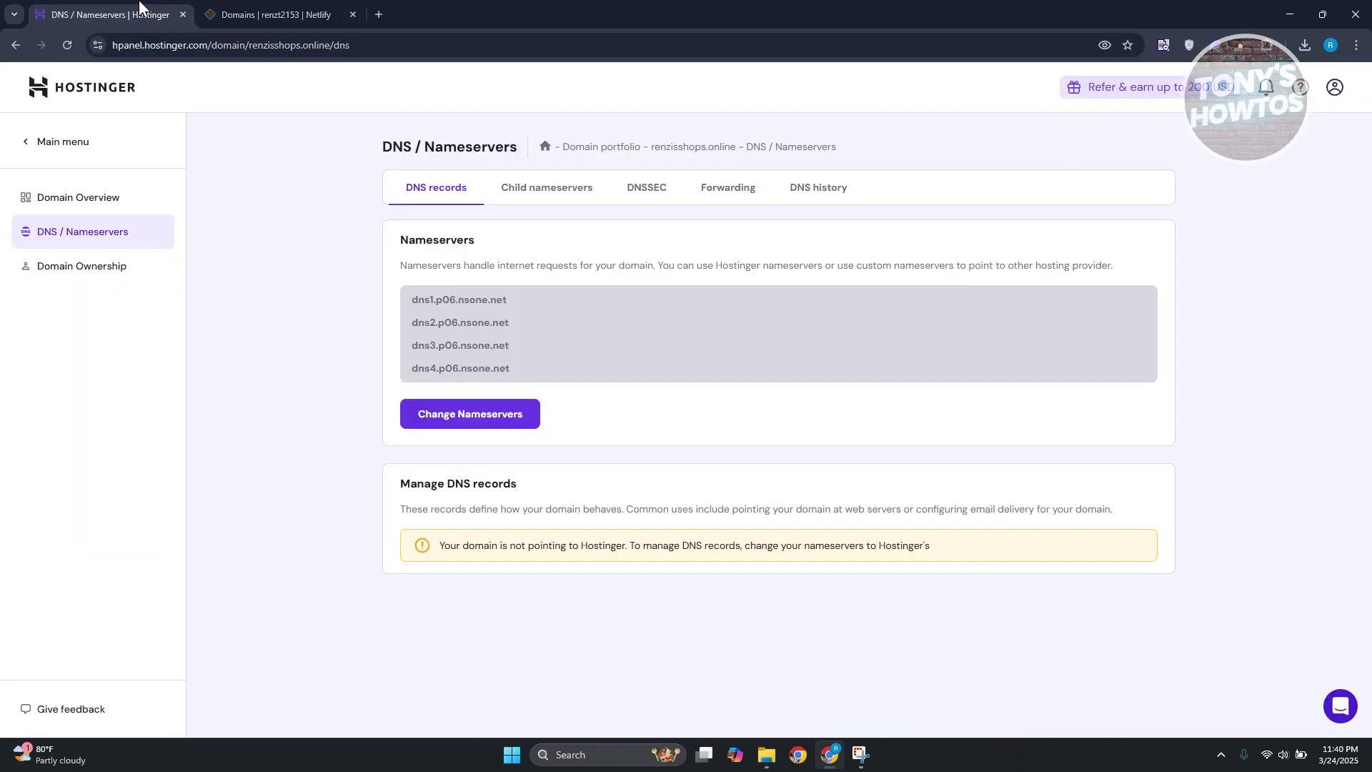
click(234, 9)
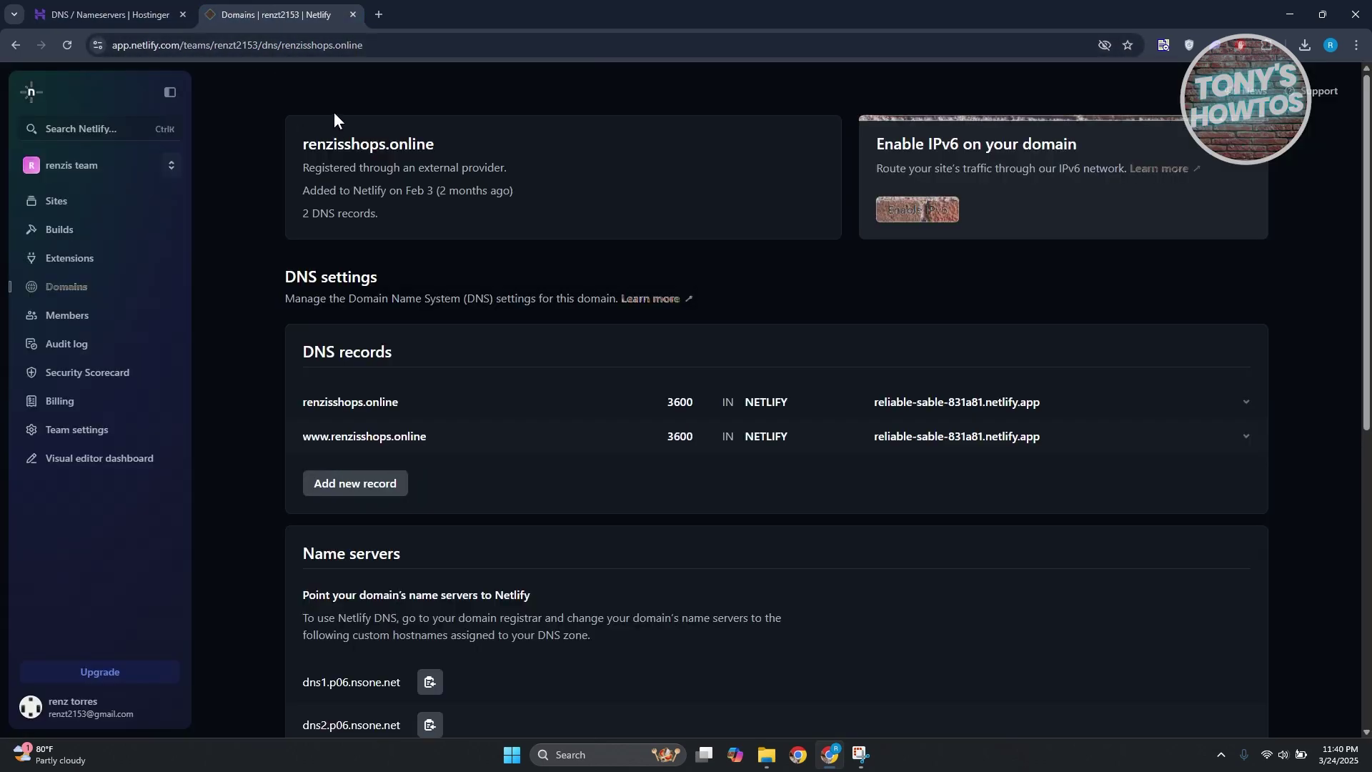